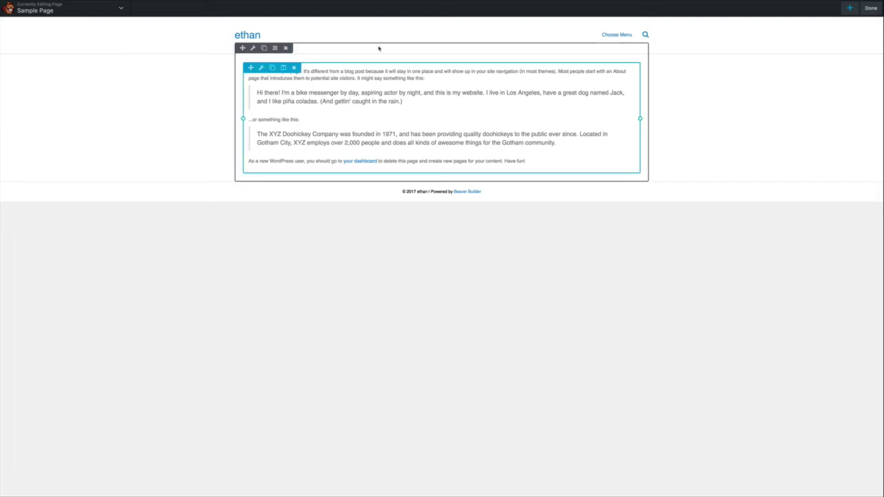
# Change the page builder's UI brightness to the light theme.
pyautogui.moveTo(395, 104)
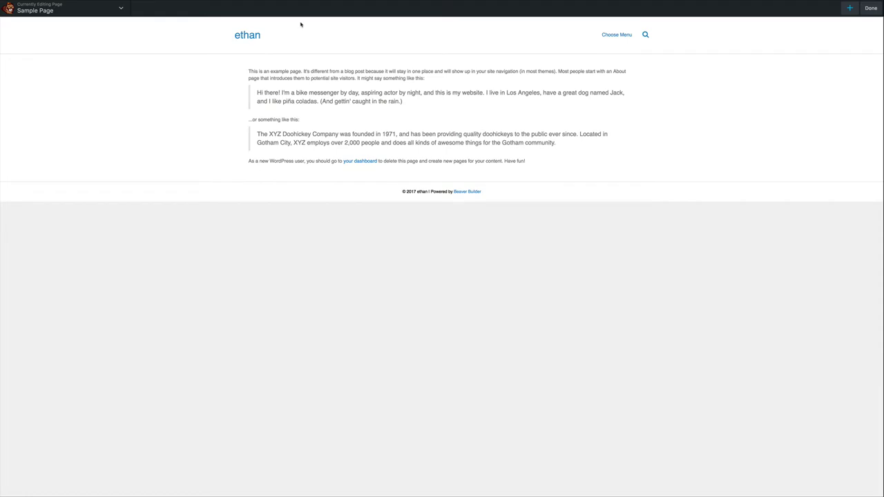
pyautogui.moveTo(504, 5)
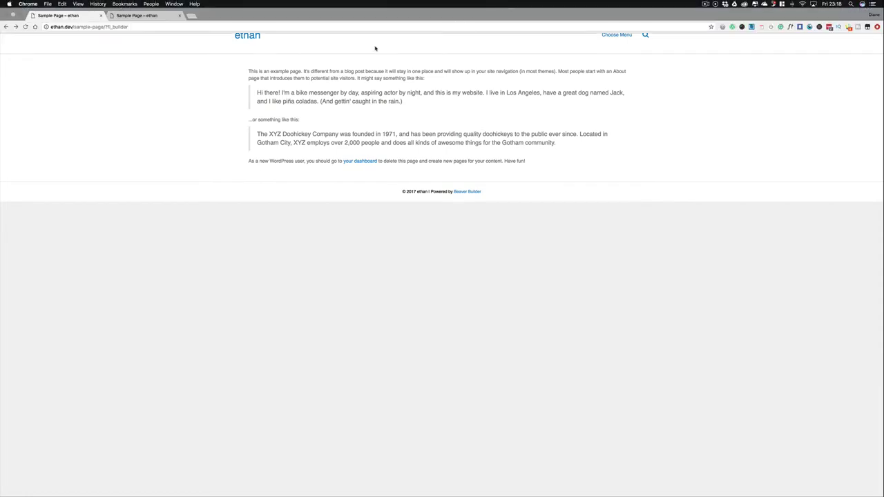
pyautogui.click(121, 9)
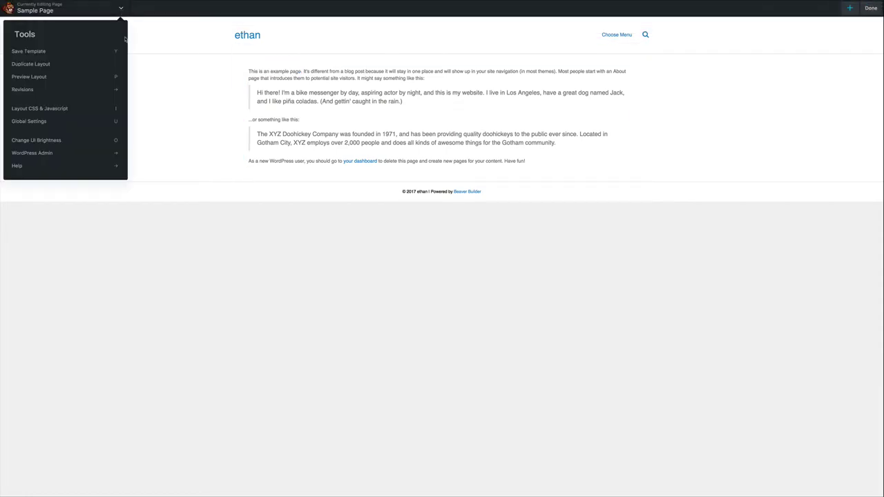
pyautogui.click(53, 143)
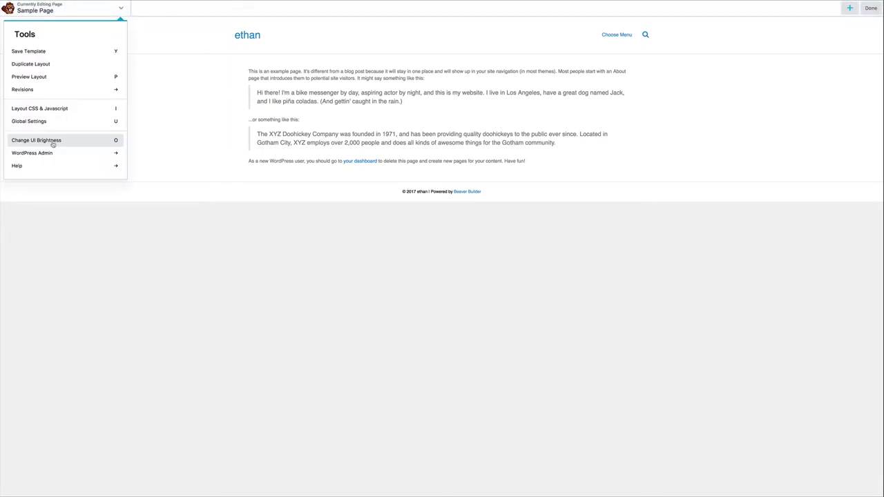
pyautogui.click(53, 143)
pyautogui.click(54, 142)
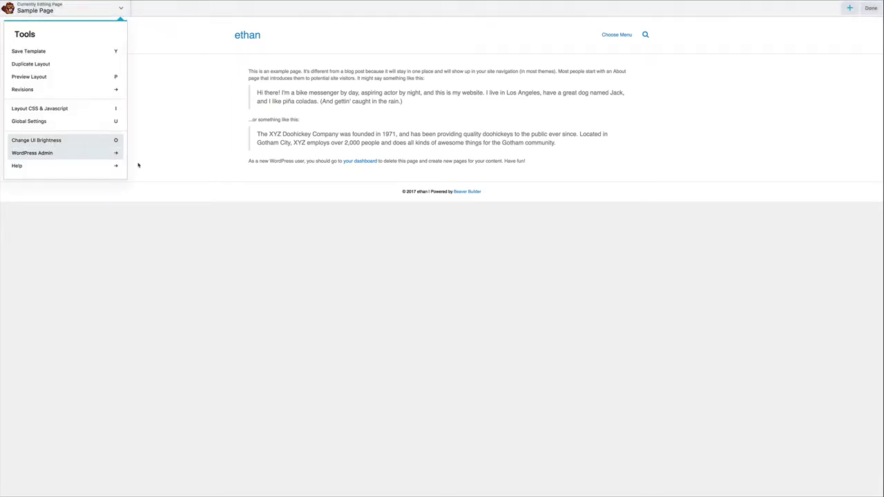
pyautogui.click(175, 174)
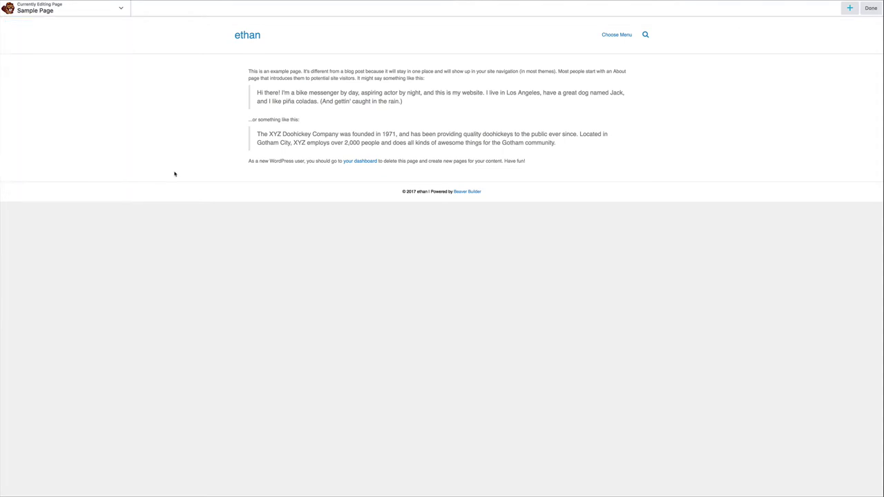
# Toggle the UI brightness between dark and light, ending on the dark theme.
pyautogui.press('o')
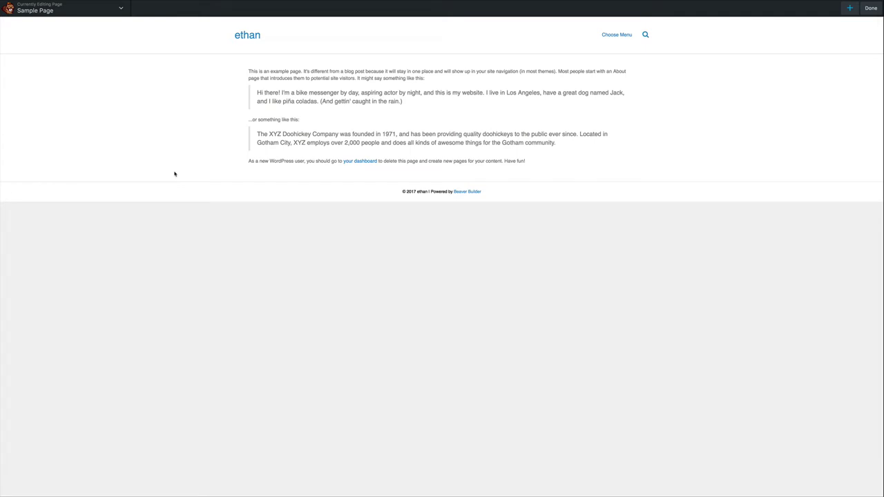
pyautogui.press('o')
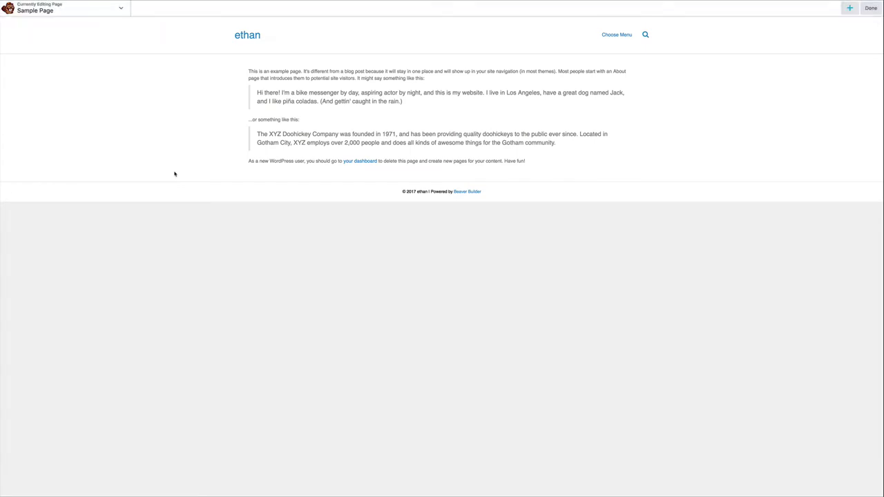
pyautogui.press('o')
pyautogui.press('o')
pyautogui.press('o')
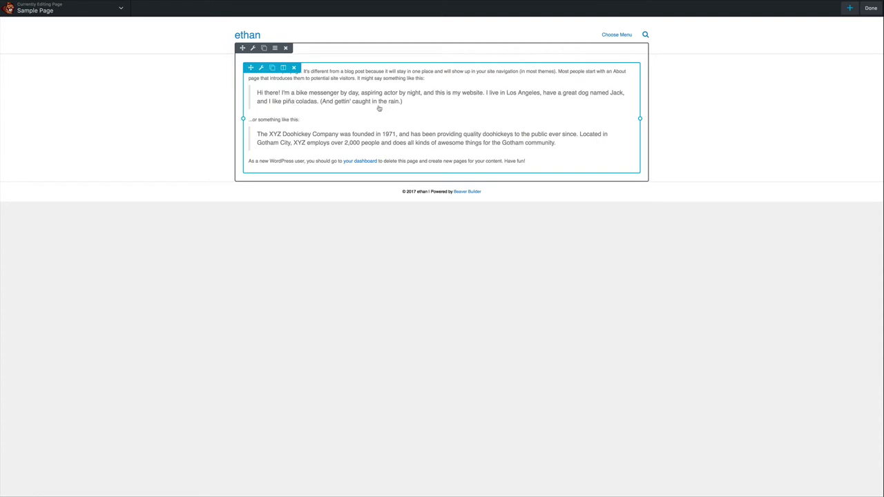
# In the text row's settings, set the background type to Color and pick the near-black #0a0100.
pyautogui.click(253, 48)
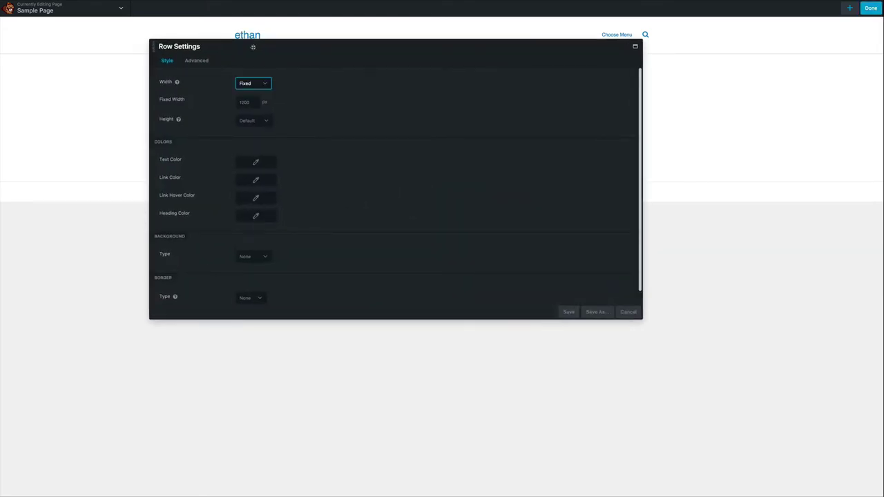
pyautogui.scroll(-1, 289, 154)
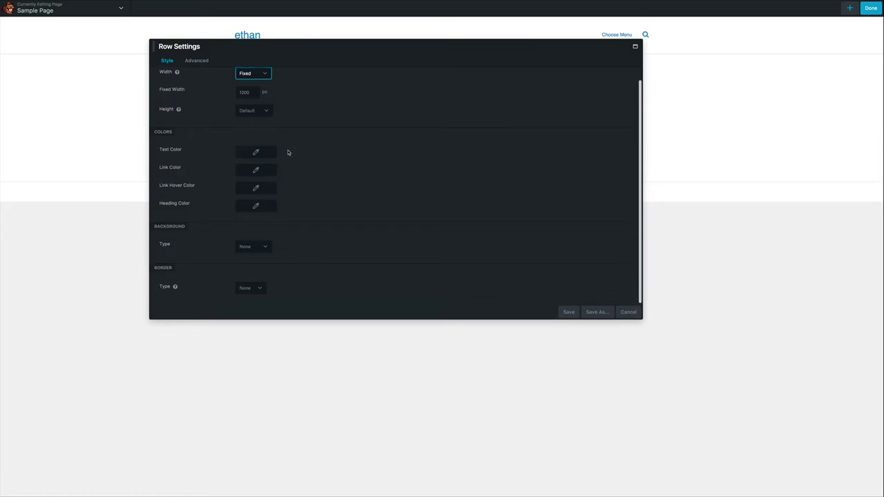
pyautogui.scroll(1, 302, 143)
pyautogui.scroll(-1, 300, 143)
pyautogui.click(254, 250)
pyautogui.click(253, 253)
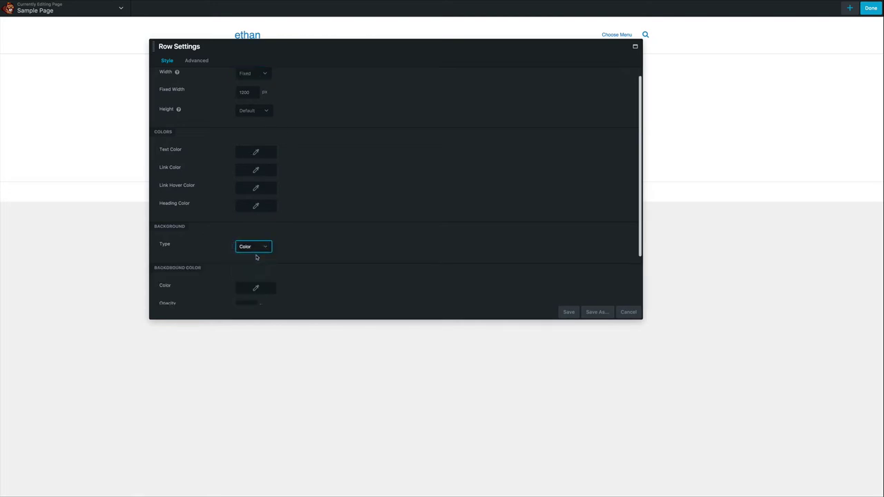
pyautogui.scroll(-1, 254, 257)
pyautogui.click(255, 257)
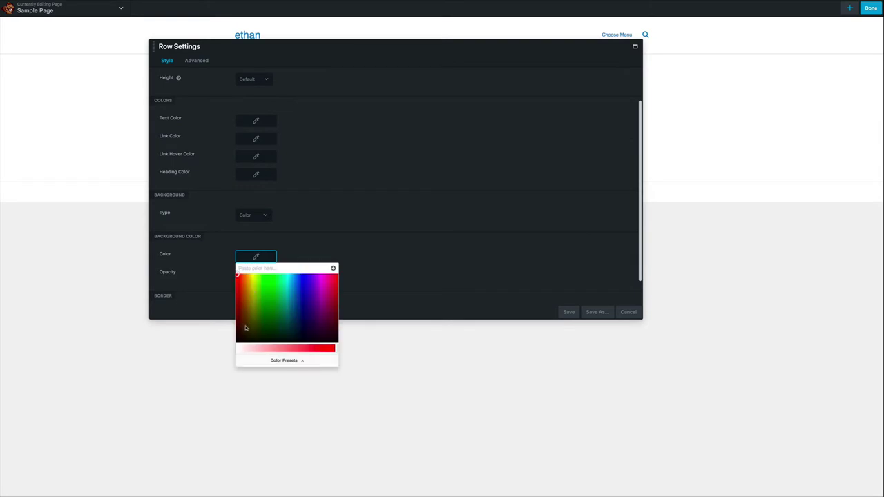
pyautogui.click(239, 339)
pyautogui.click(325, 229)
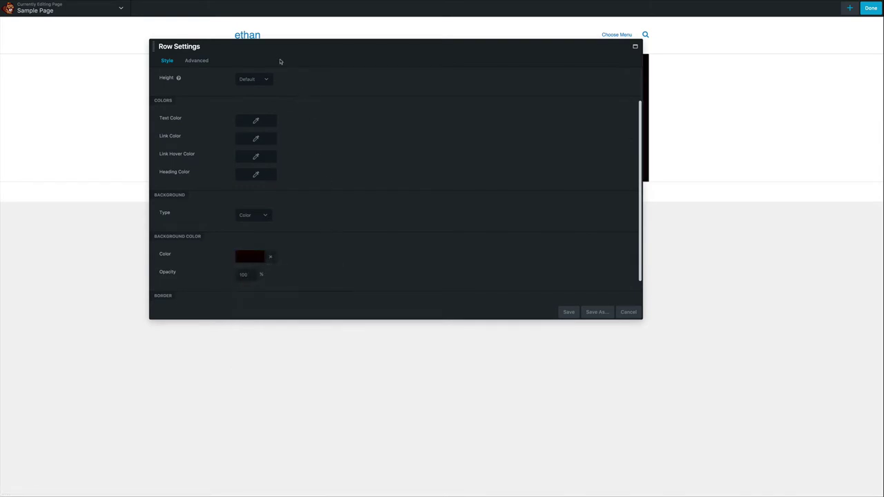
# Move the Row Settings dialog clear of the row and change the background color to dark grey #212121.
pyautogui.moveTo(274, 52); pyautogui.dragTo(389, 226)
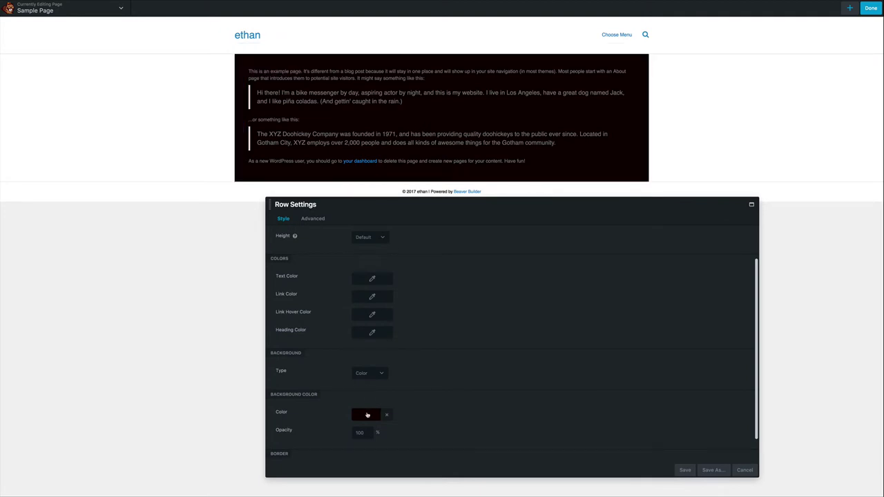
pyautogui.click(366, 416)
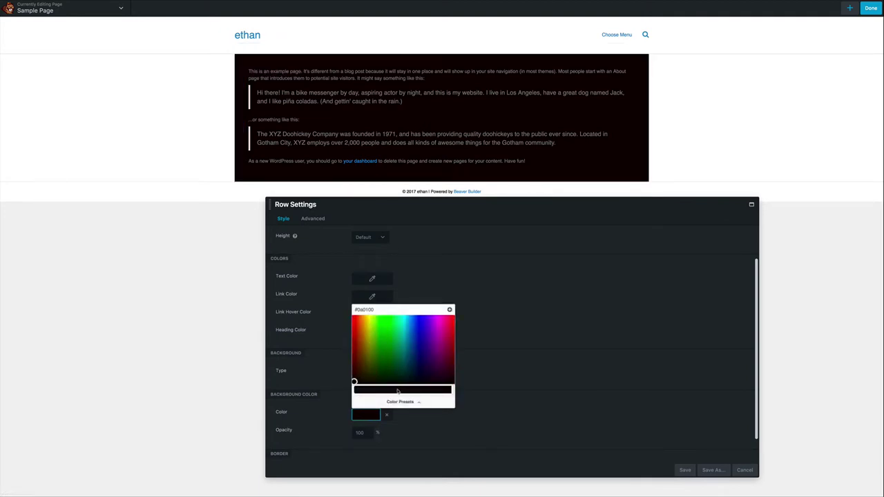
pyautogui.moveTo(402, 391)
pyautogui.mouseDown()
pyautogui.moveTo(354, 390)
pyautogui.moveTo(353, 375)
pyautogui.mouseUp()
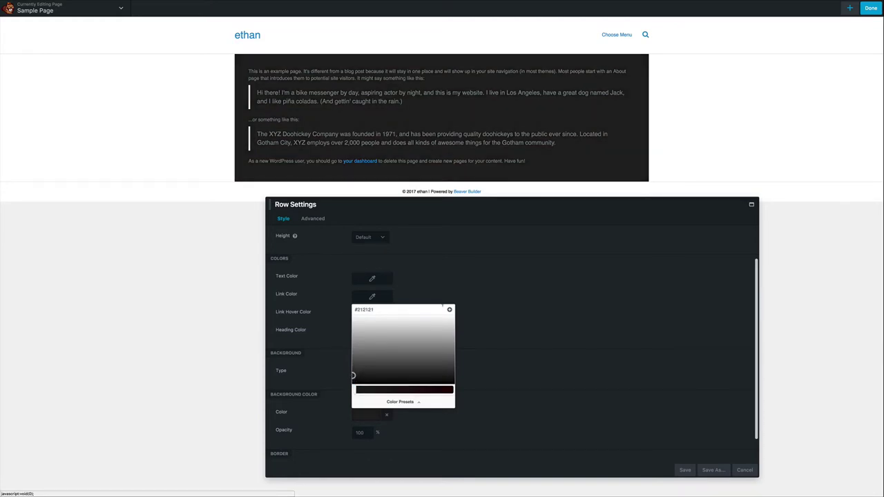
pyautogui.click(490, 299)
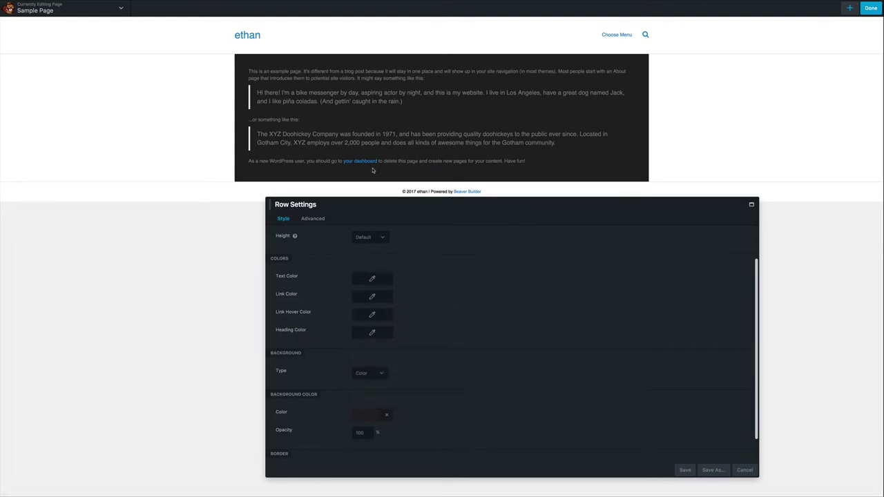
# Set both the row's width and its content width to Full Width.
pyautogui.moveTo(288, 121)
pyautogui.scroll(1, 422, 248)
pyautogui.click(370, 243)
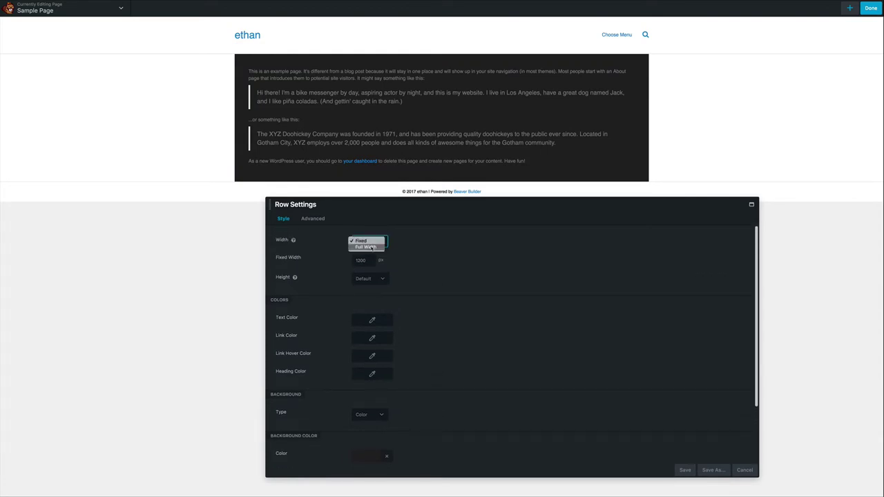
pyautogui.click(373, 247)
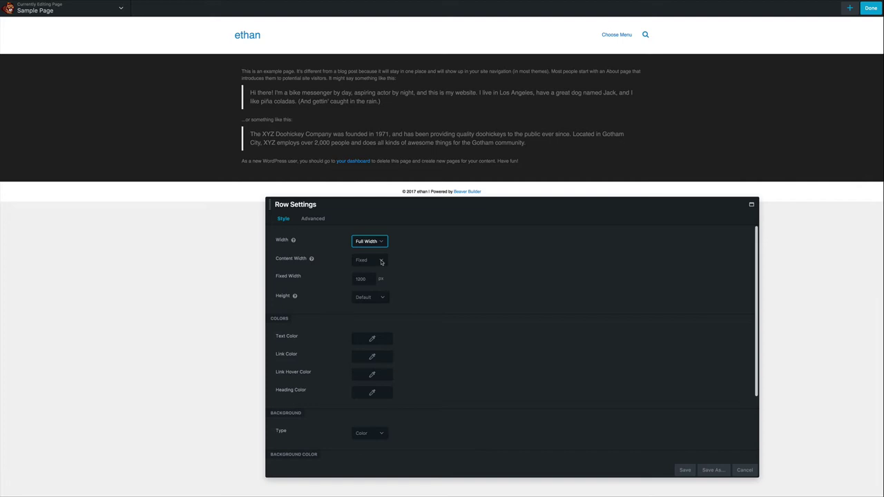
pyautogui.click(381, 262)
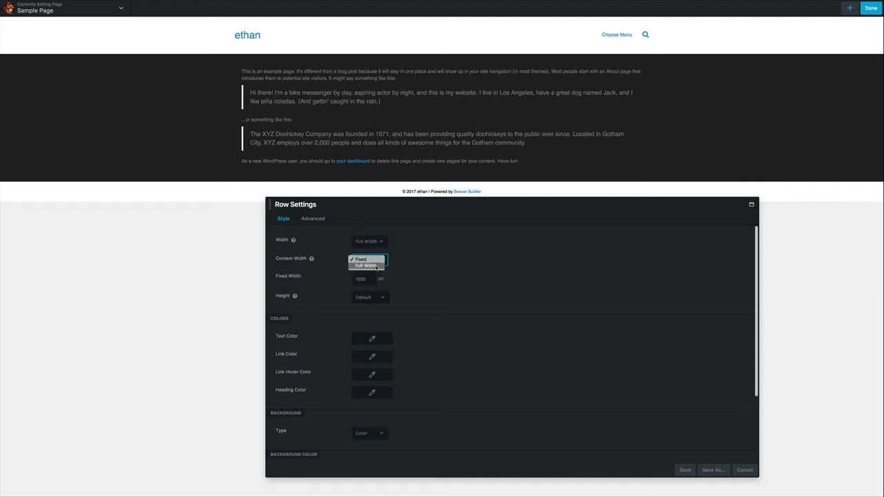
pyautogui.click(377, 266)
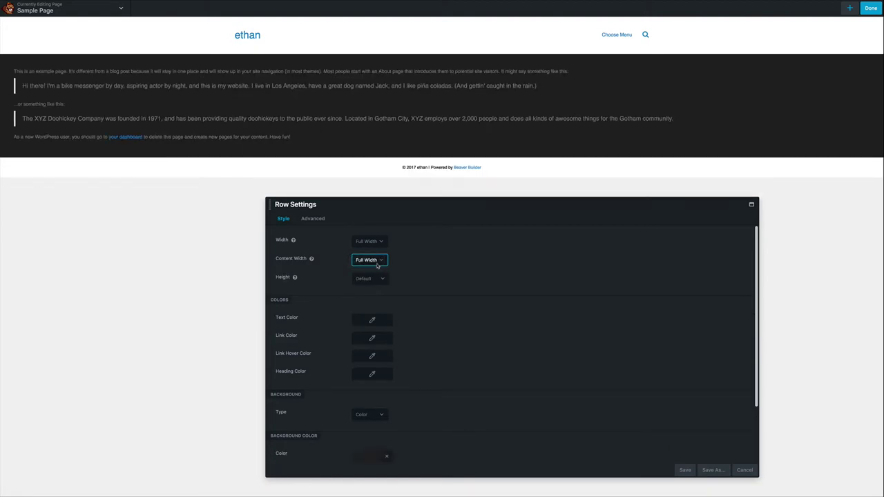
# Set the row's height to Full Height and its content width to Fixed.
pyautogui.click(381, 279)
pyautogui.click(373, 285)
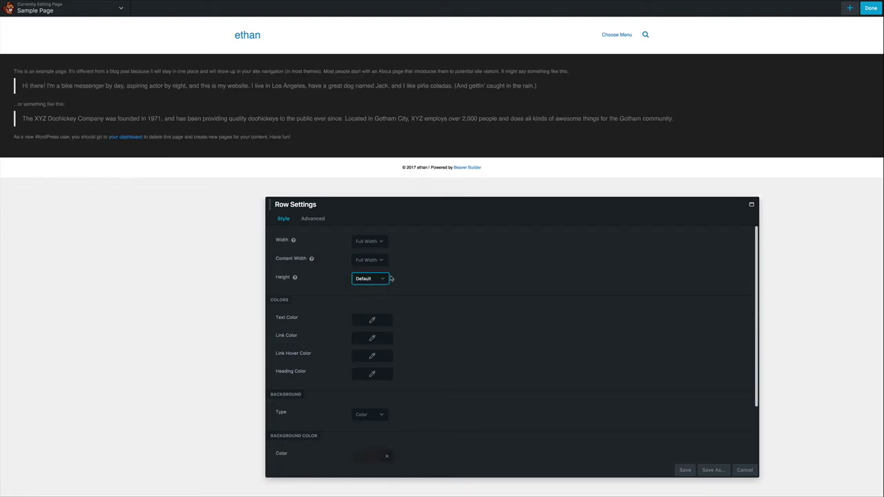
pyautogui.click(372, 259)
pyautogui.click(362, 254)
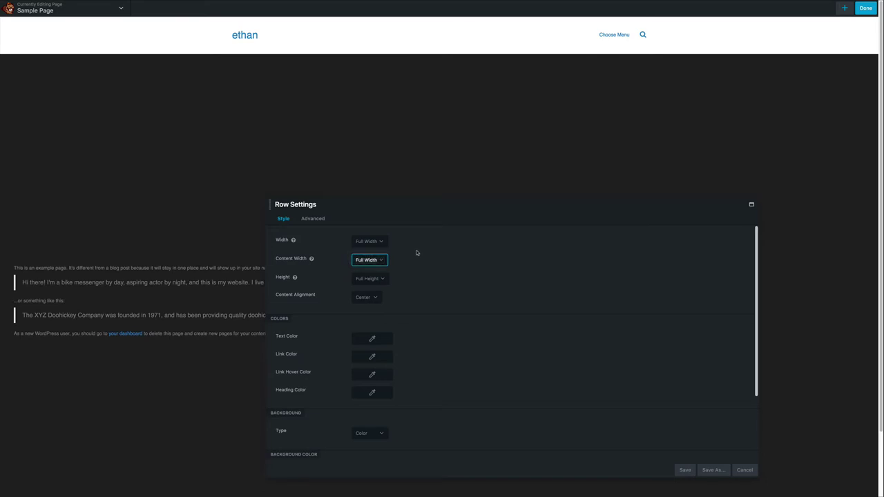
pyautogui.moveTo(381, 203); pyautogui.dragTo(485, 118)
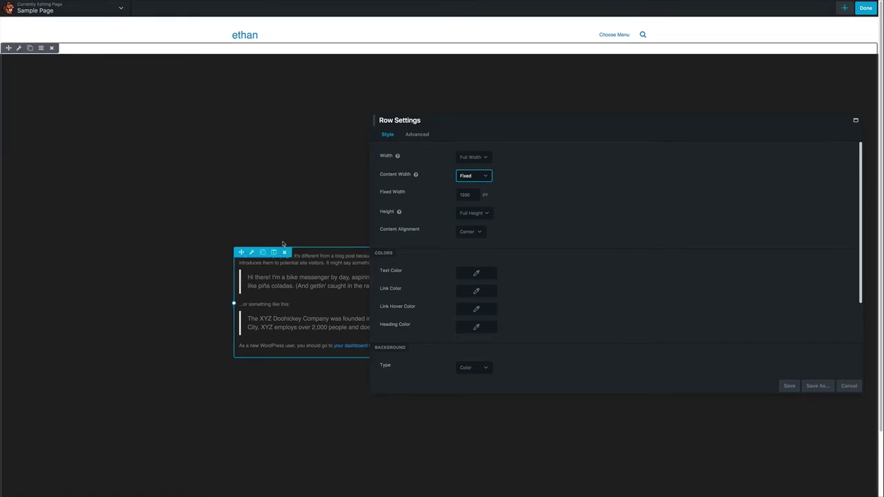
# Try the Top and Bottom content alignments for the row, then return the alignment to Center.
pyautogui.click(471, 232)
pyautogui.click(470, 223)
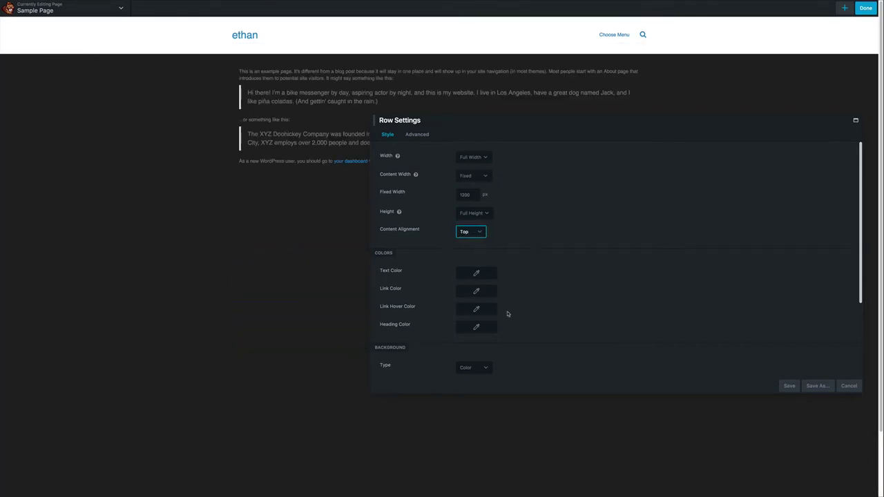
pyautogui.press('space')
pyautogui.press('Down')
pyautogui.press('Down')
pyautogui.press('Return')
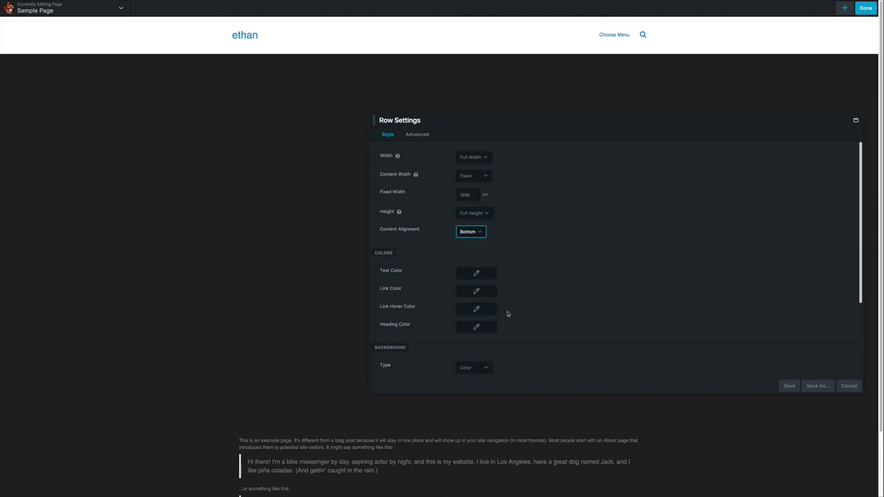
pyautogui.press('Up')
# Set the row's text color to light grey #bcbcbc and its link color to bright pink.
pyautogui.click(475, 273)
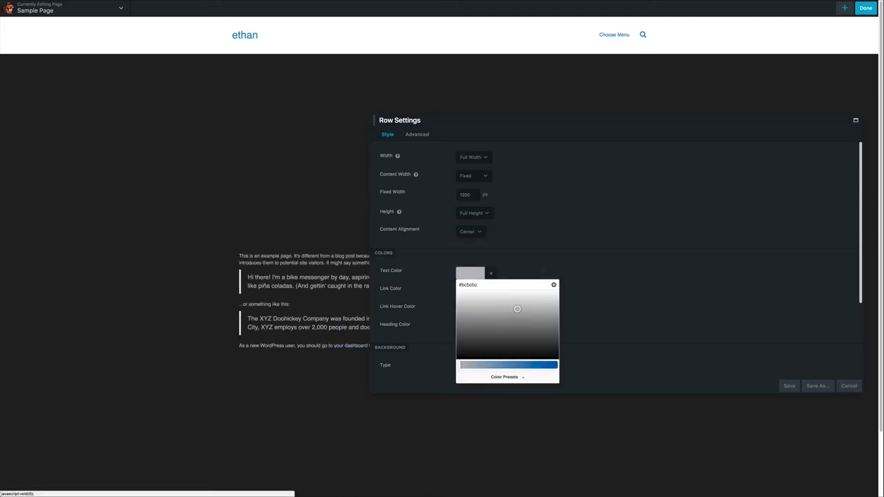
pyautogui.click(525, 258)
pyautogui.click(476, 291)
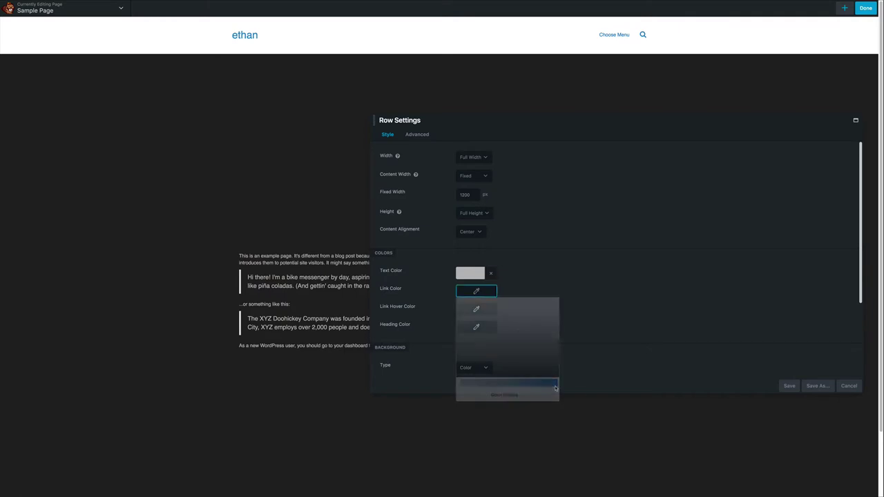
pyautogui.click(553, 384)
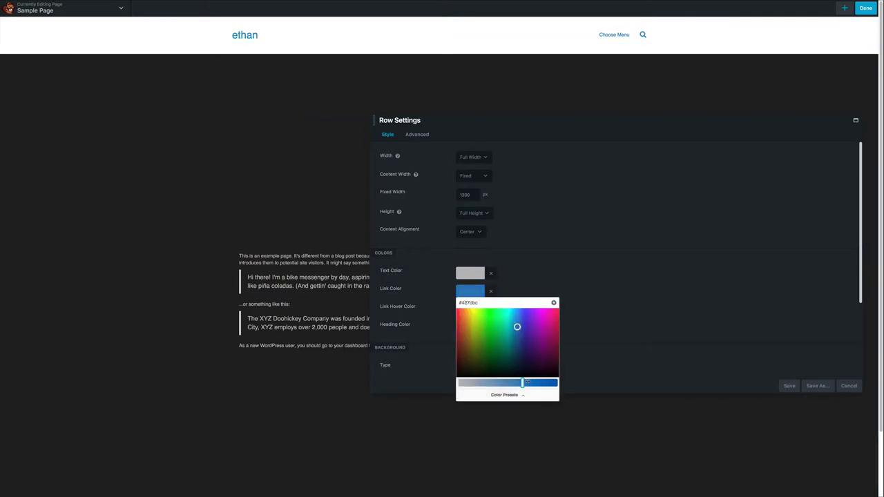
pyautogui.click(579, 301)
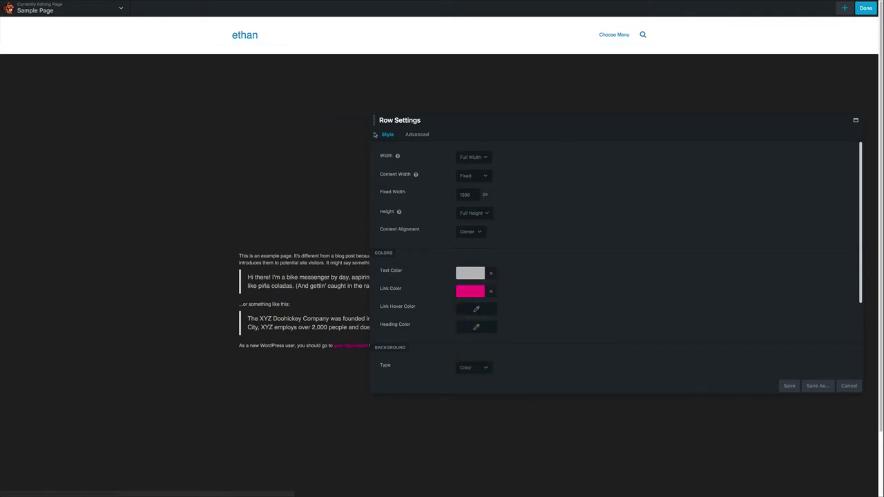
# Narrow the Row Settings dialog to uncover the row's text and set the link hover color to blue.
pyautogui.moveTo(371, 138); pyautogui.dragTo(588, 141)
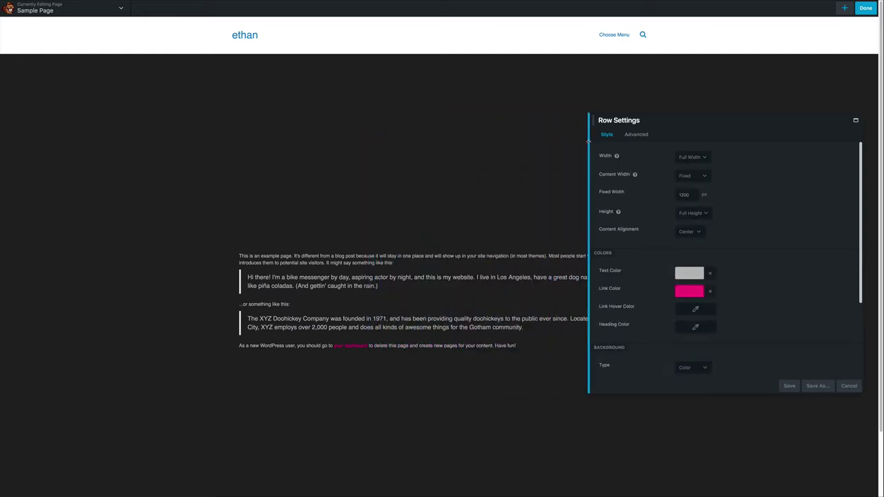
pyautogui.click(697, 309)
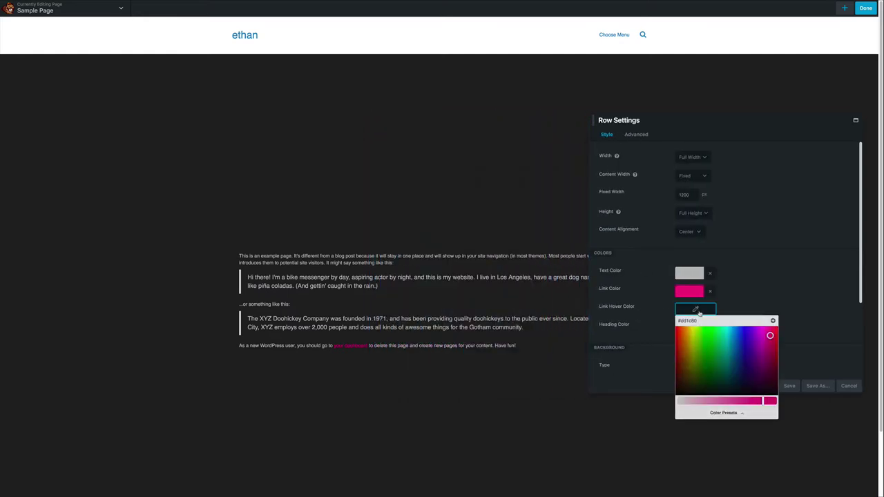
pyautogui.click(744, 336)
pyautogui.click(745, 313)
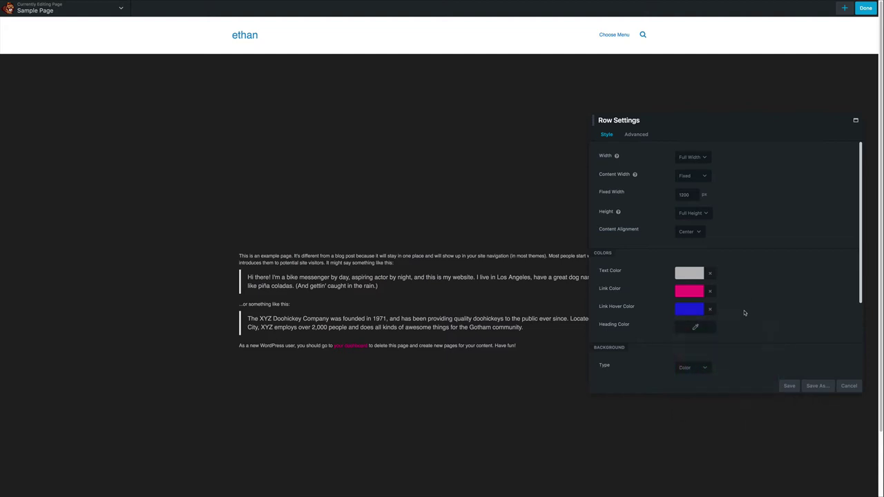
# Set the row's heading color to bright green.
pyautogui.click(697, 330)
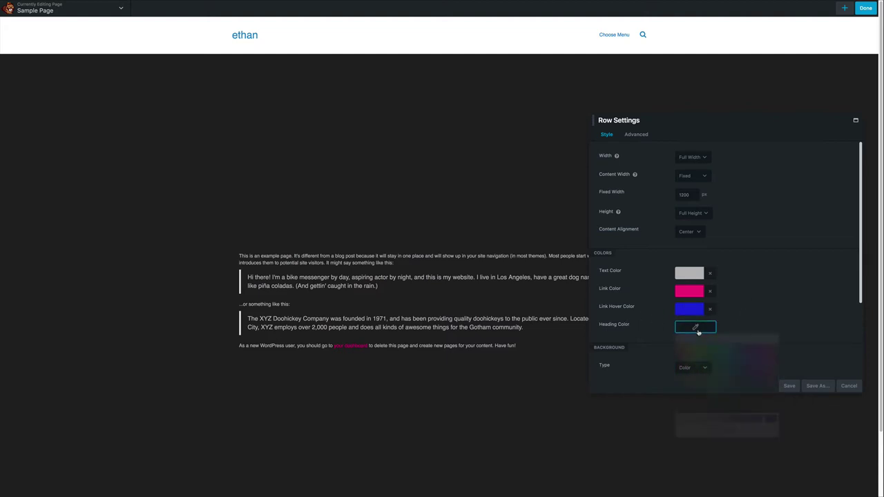
pyautogui.click(710, 351)
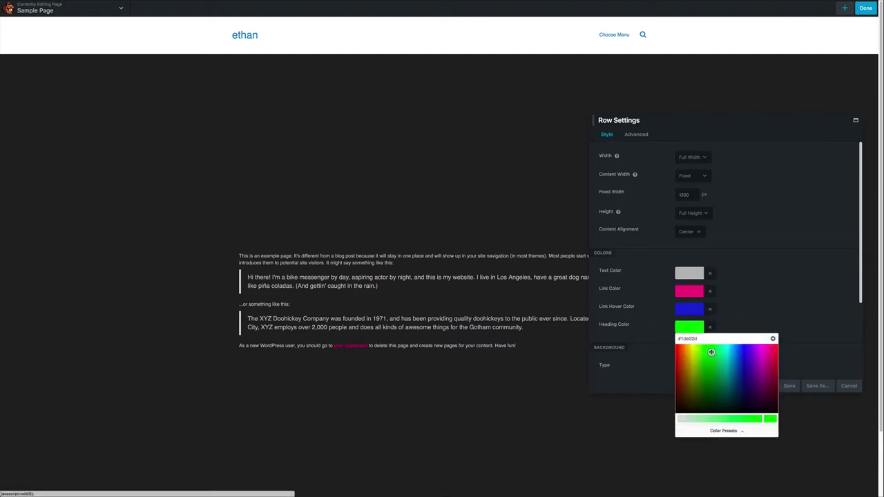
pyautogui.click(732, 307)
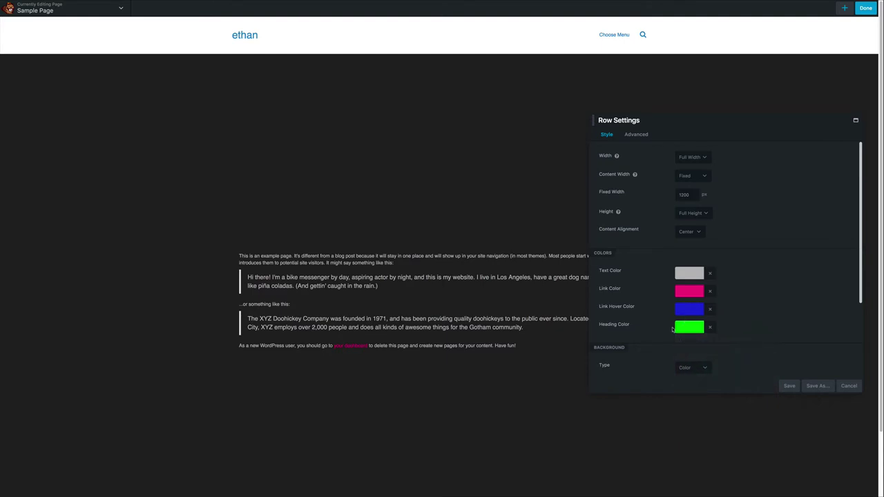
# Try the Photo and Video background types for the row, then return the type to Color.
pyautogui.scroll(-2, 691, 311)
pyautogui.click(693, 288)
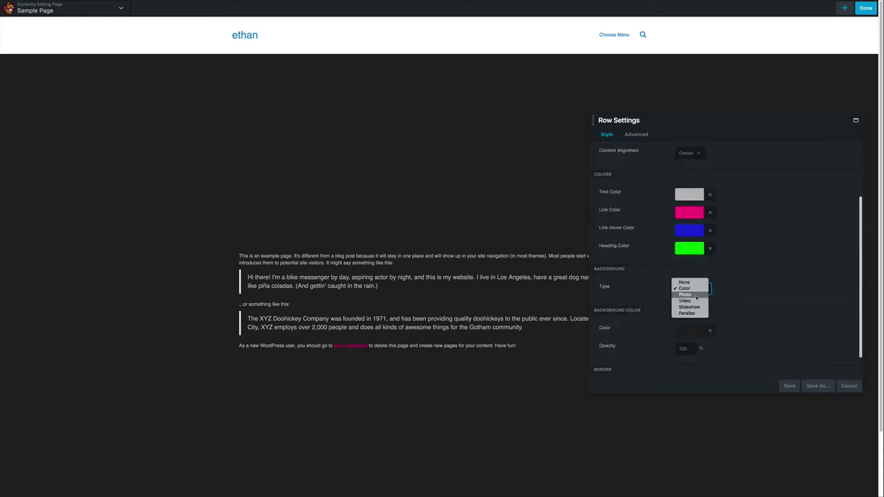
pyautogui.click(697, 295)
pyautogui.click(697, 290)
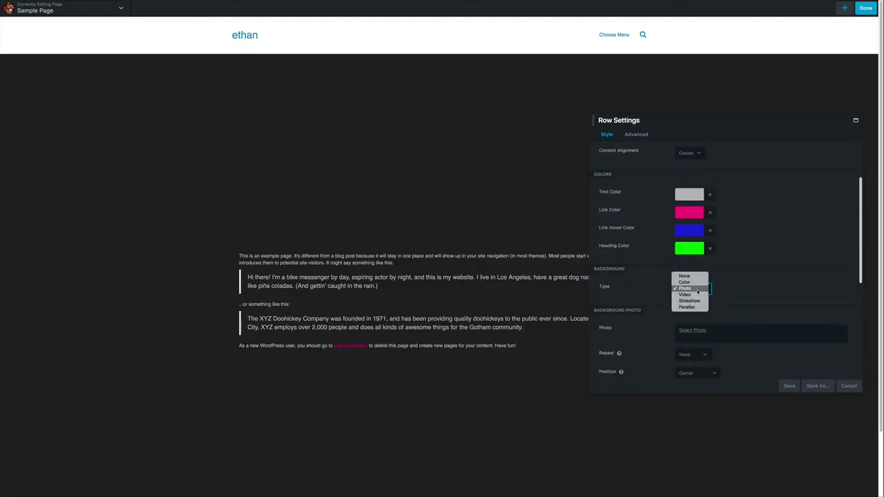
pyautogui.click(697, 295)
pyautogui.click(700, 291)
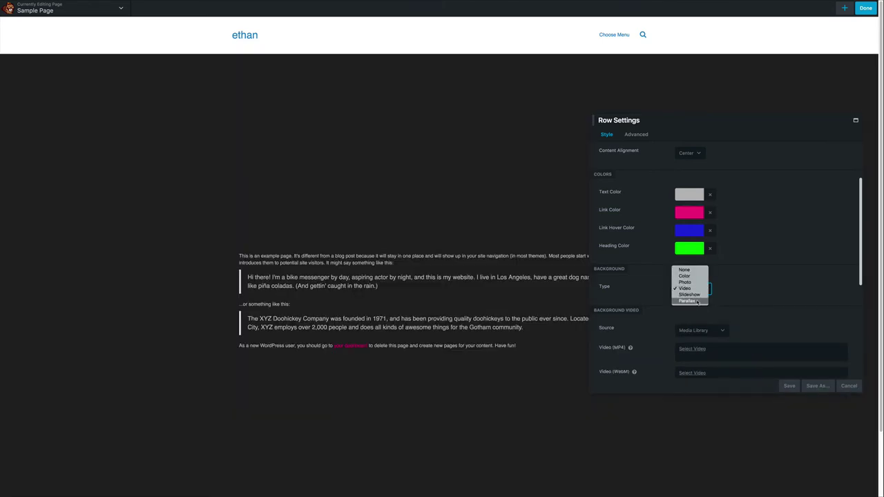
pyautogui.click(705, 290)
pyautogui.click(706, 290)
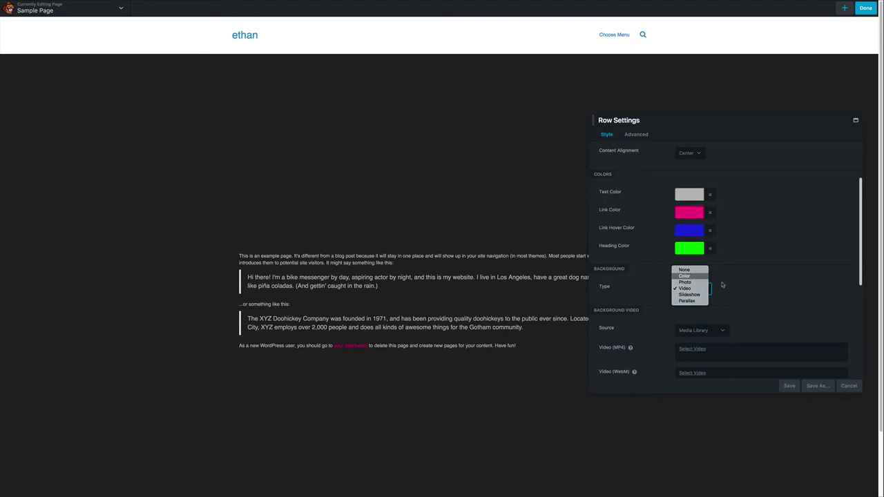
pyautogui.click(726, 286)
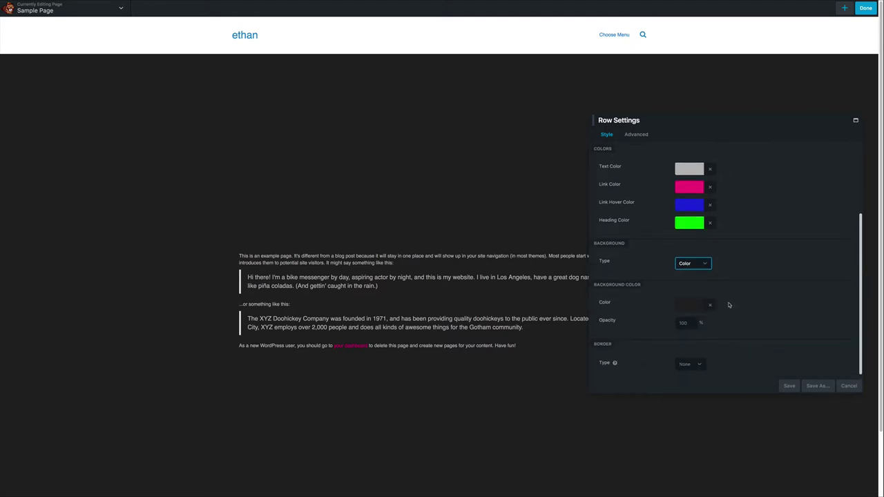
# Look through the row's border type options without choosing a different one.
pyautogui.click(698, 364)
pyautogui.click(723, 348)
pyautogui.scroll(3, 653, 187)
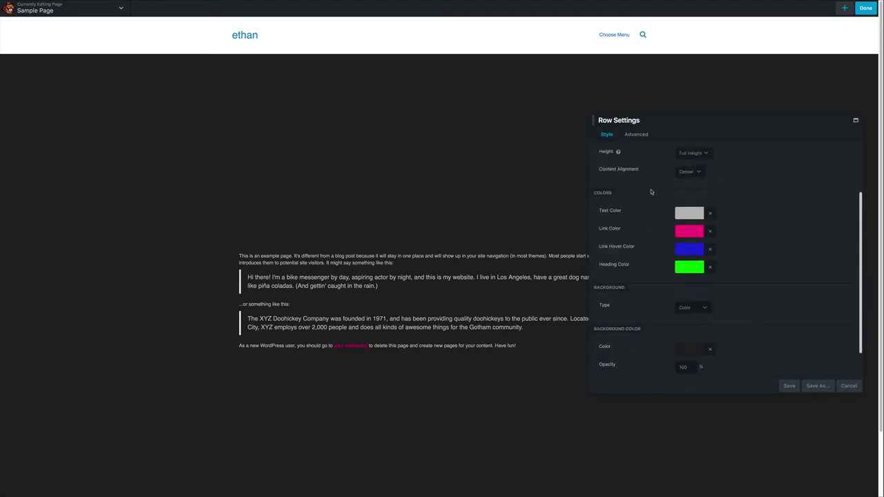
# Try a top margin of 50 px in the row's advanced spacing settings, then clear it.
pyautogui.click(637, 135)
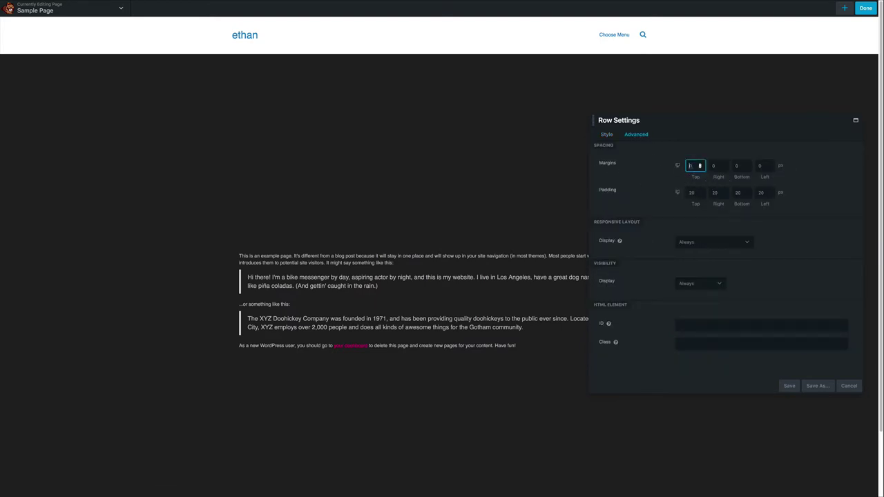
pyautogui.write('50')
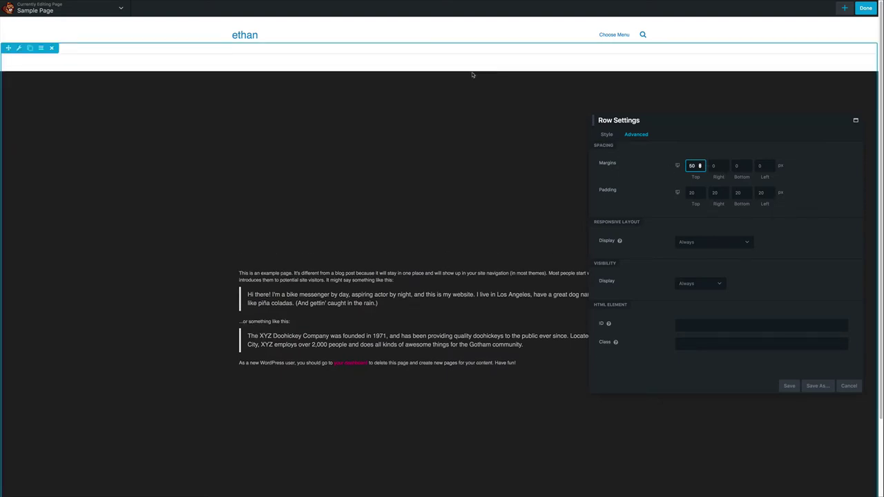
pyautogui.press('BackSpace')
pyautogui.press('BackSpace')
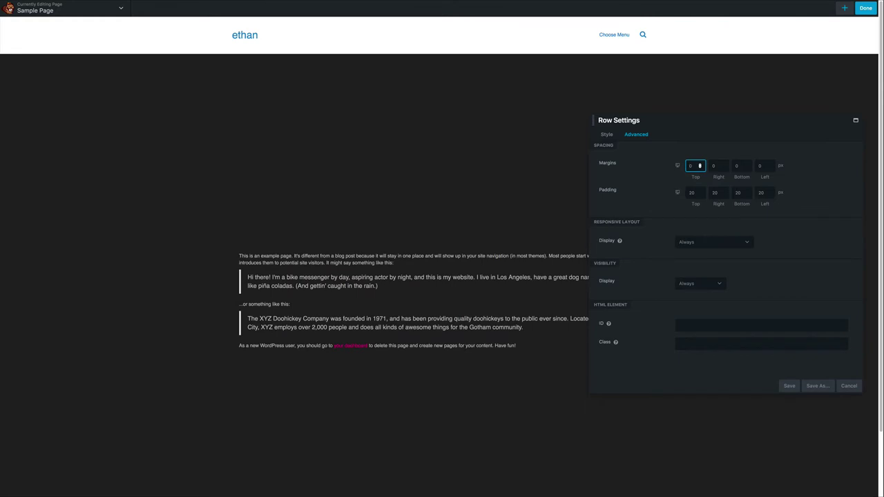
# Preview the row's margins at each device size and set the medium-device top margin to 100 px.
pyautogui.click(678, 166)
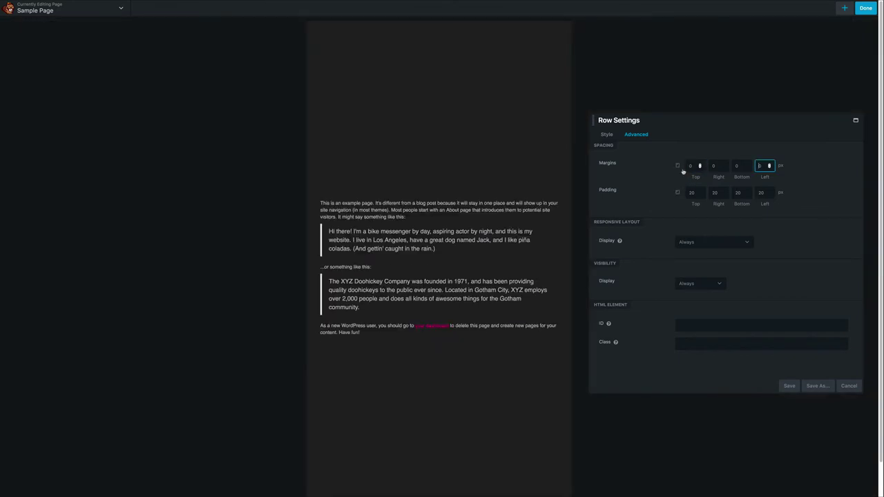
pyautogui.click(678, 167)
pyautogui.click(678, 168)
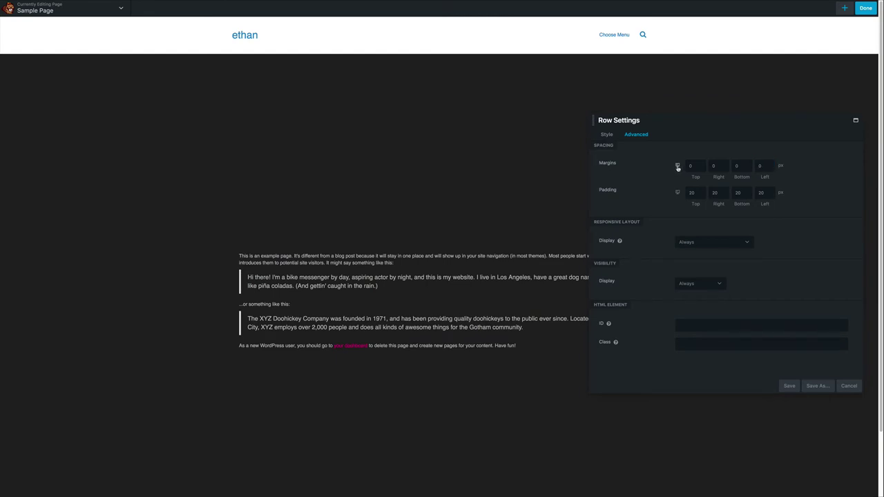
pyautogui.click(678, 167)
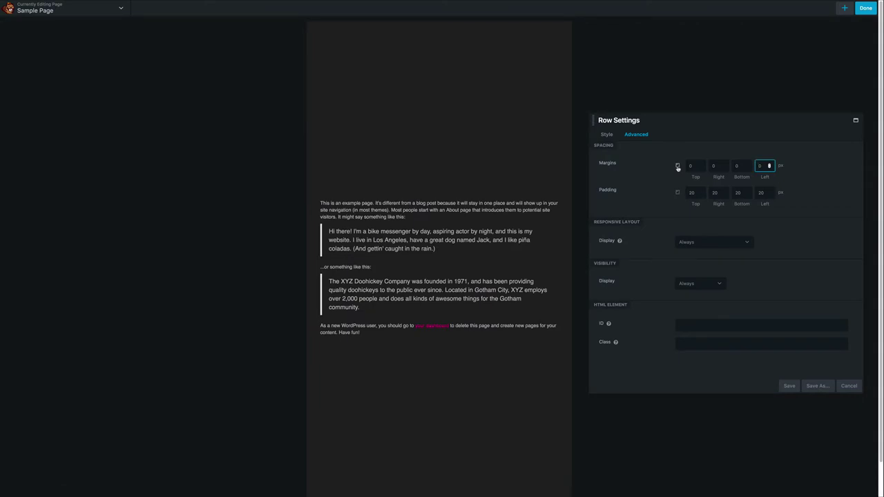
pyautogui.click(689, 166)
pyautogui.write('100')
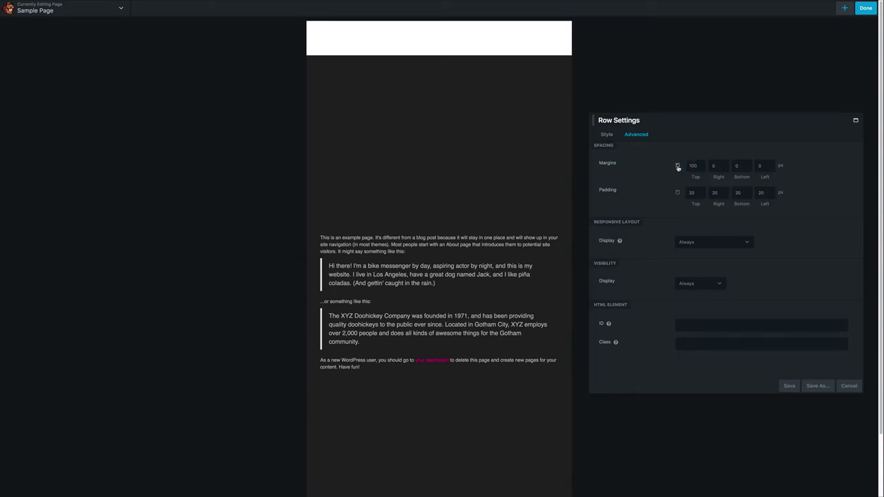
# Set the row's top margin to 50 px for small devices.
pyautogui.click(678, 167)
pyautogui.click(699, 165)
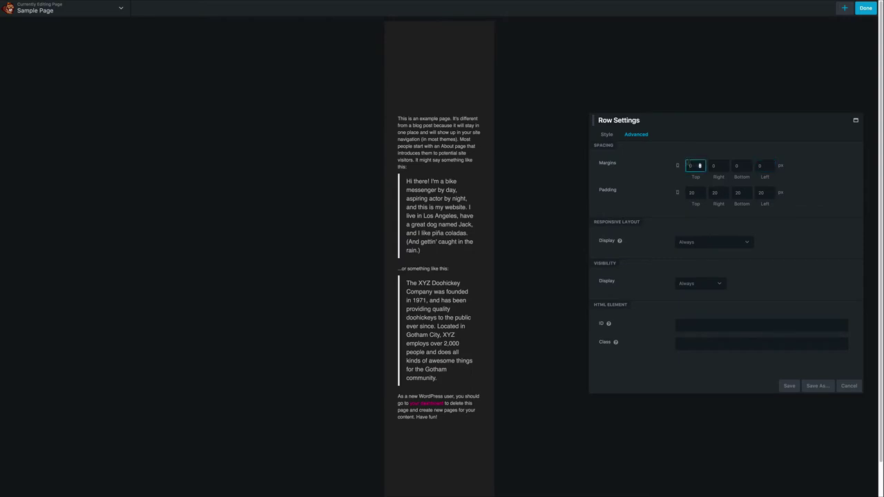
pyautogui.write('50')
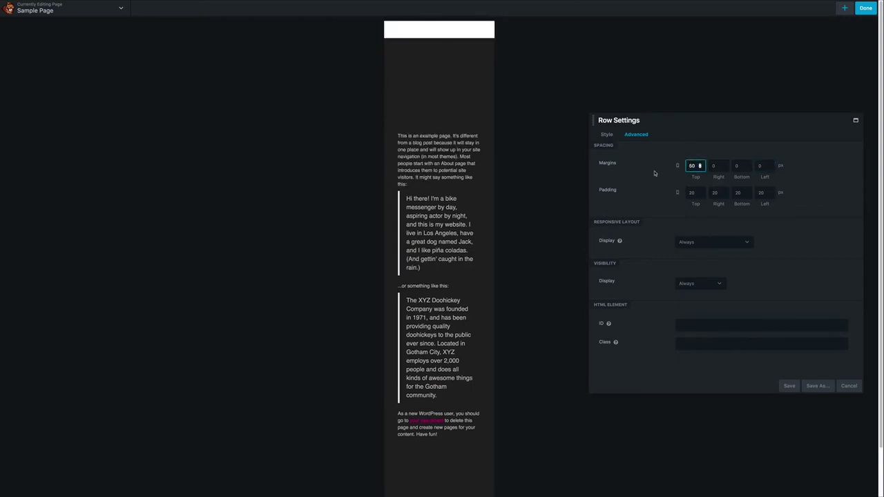
# Set the row's top margin to 400 px for large devices.
pyautogui.click(679, 168)
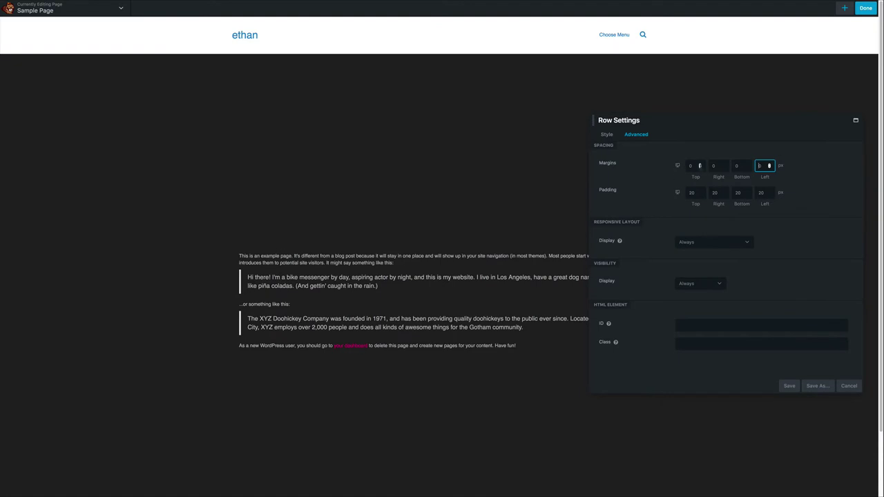
pyautogui.click(700, 166)
pyautogui.write('400')
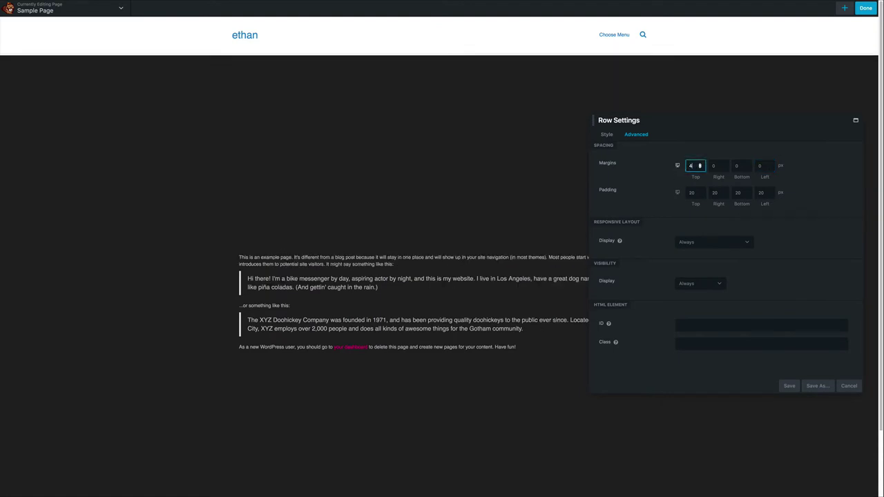
# Cycle through the medium, small and large device previews to compare the row's top margins.
pyautogui.click(679, 168)
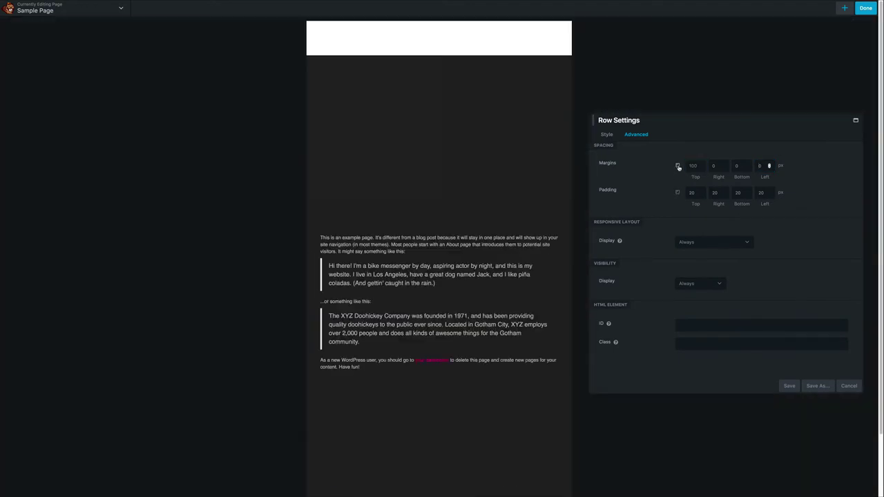
pyautogui.click(678, 168)
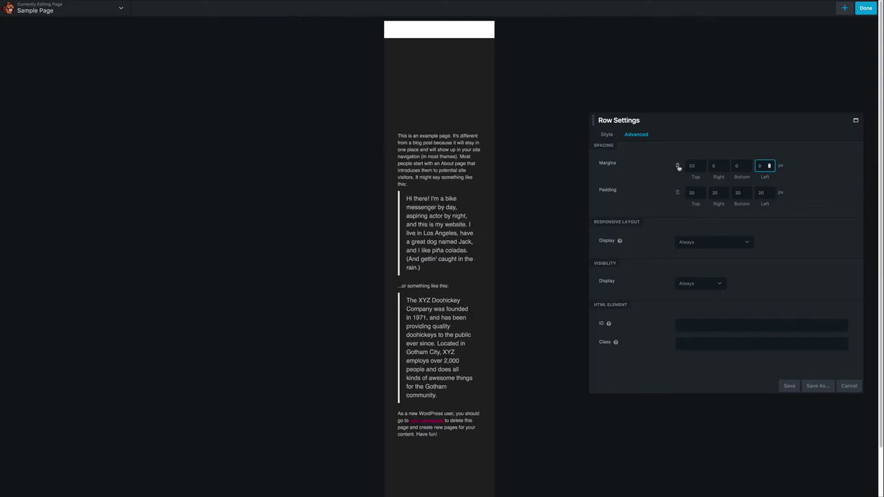
pyautogui.click(679, 168)
pyautogui.click(678, 168)
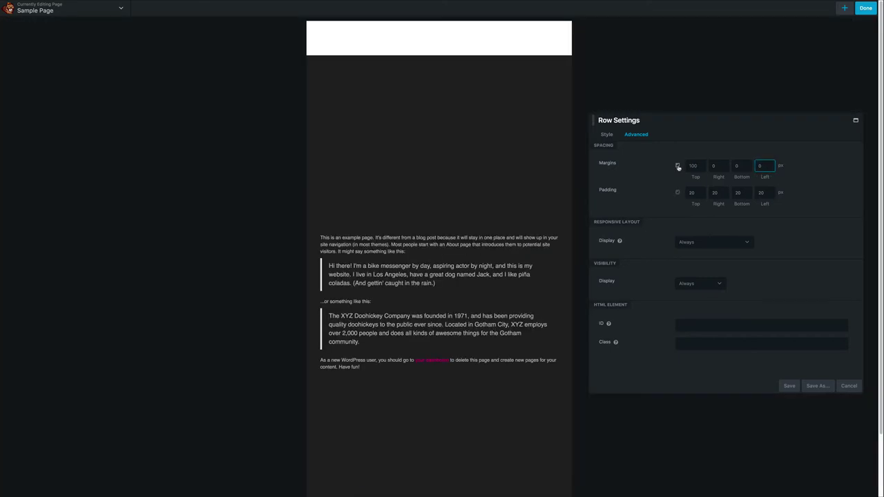
pyautogui.click(679, 168)
pyautogui.click(679, 168)
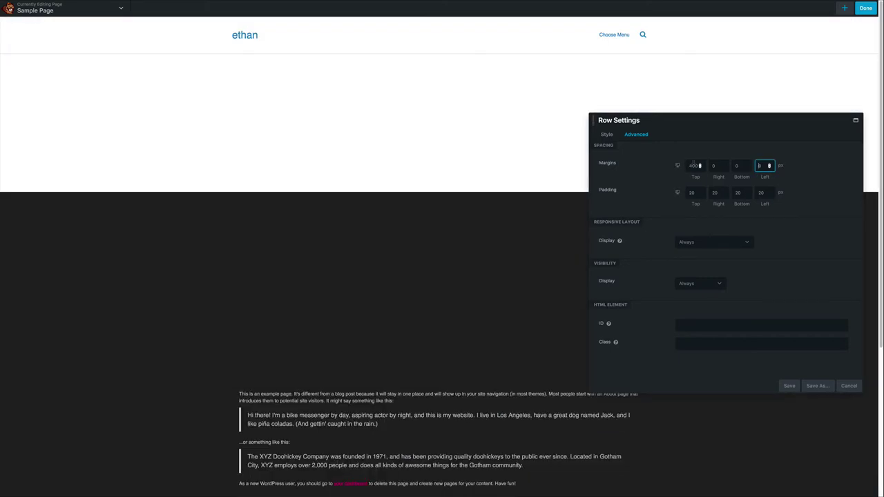
# Reset the row's top margin to 0 for large, medium and small devices, and return to the large-device view.
pyautogui.doubleClick(694, 165)
pyautogui.write('0')
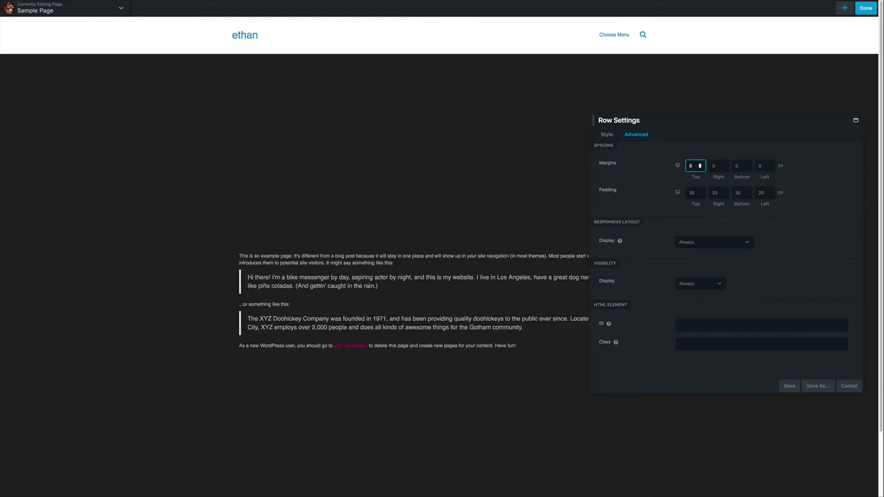
pyautogui.click(679, 167)
pyautogui.doubleClick(694, 165)
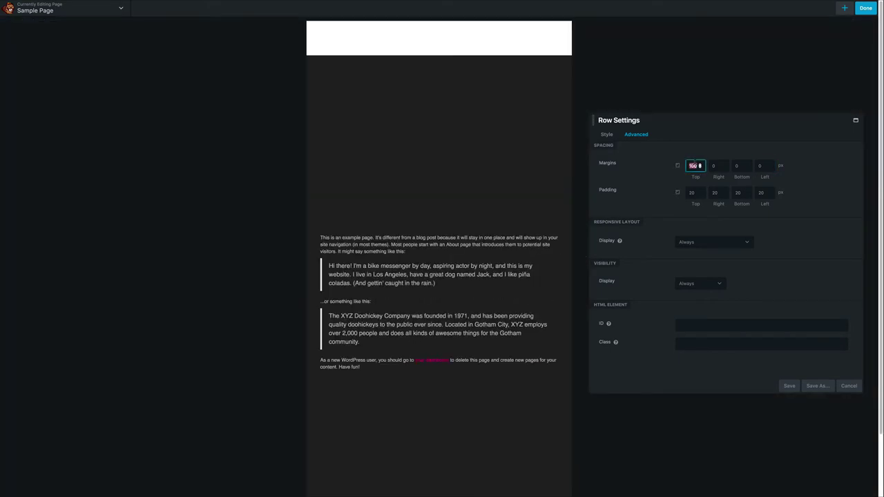
pyautogui.write('0')
pyautogui.click(678, 167)
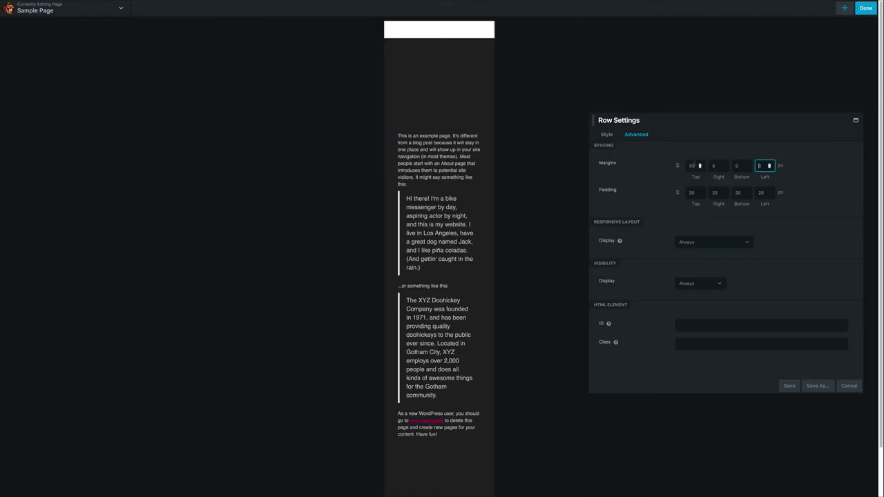
pyautogui.doubleClick(692, 166)
pyautogui.write('0')
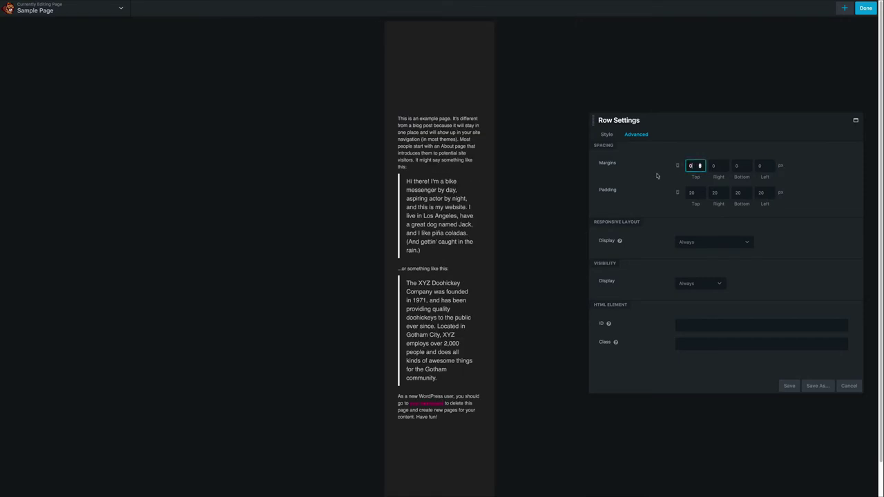
pyautogui.click(657, 176)
pyautogui.click(677, 196)
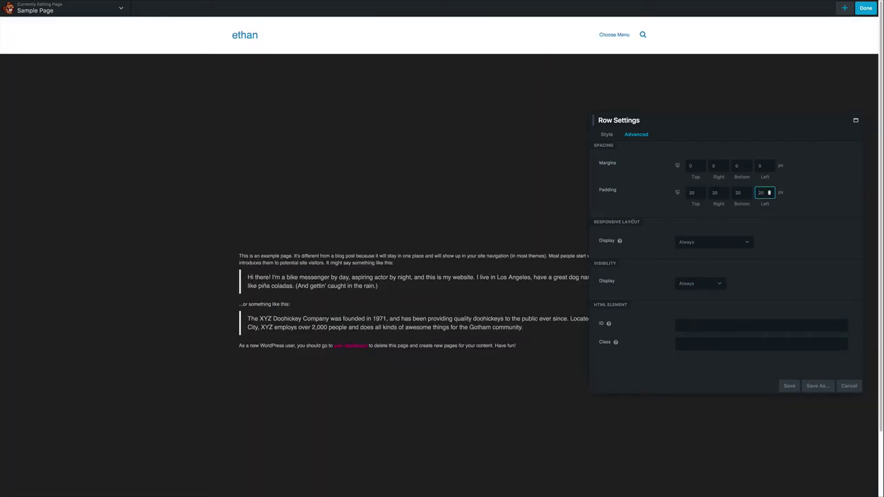
# Review the row's responsive display options and restrict its display to Large Devices Only.
pyautogui.click(712, 244)
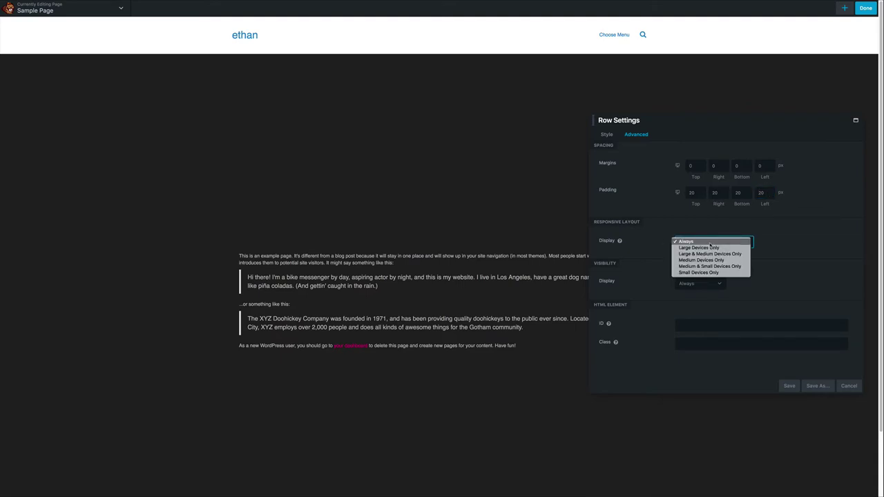
pyautogui.click(655, 230)
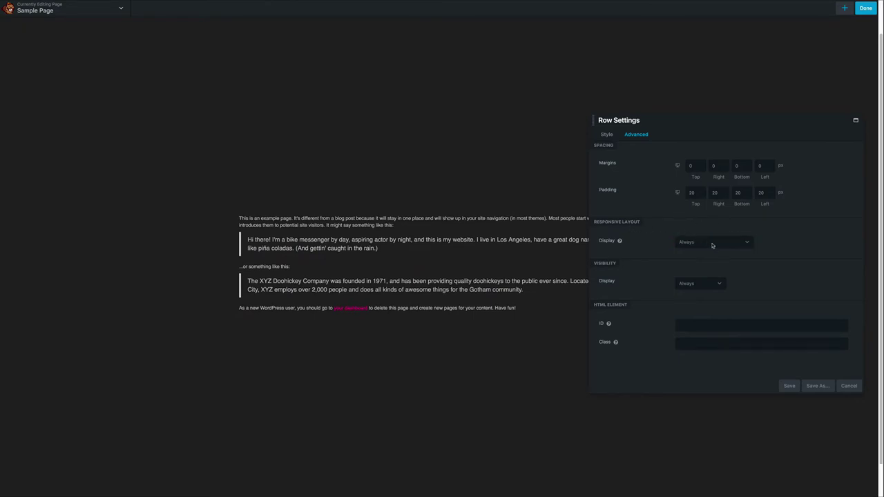
pyautogui.click(712, 245)
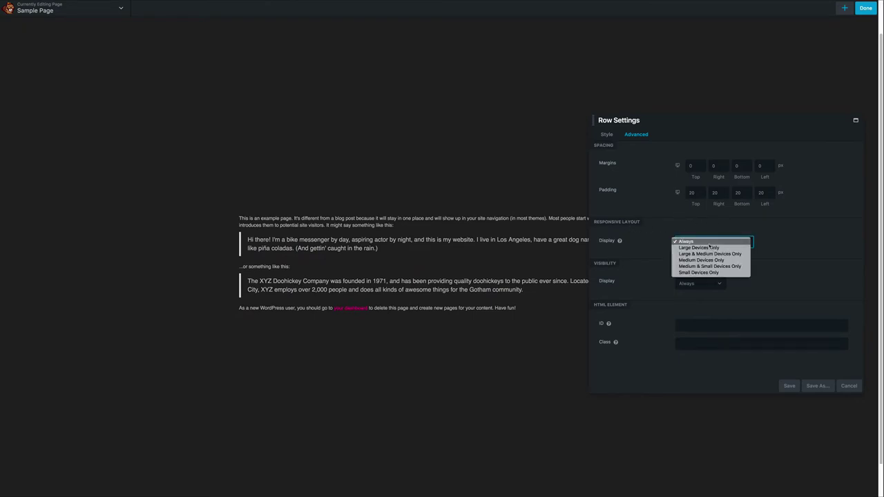
pyautogui.click(667, 228)
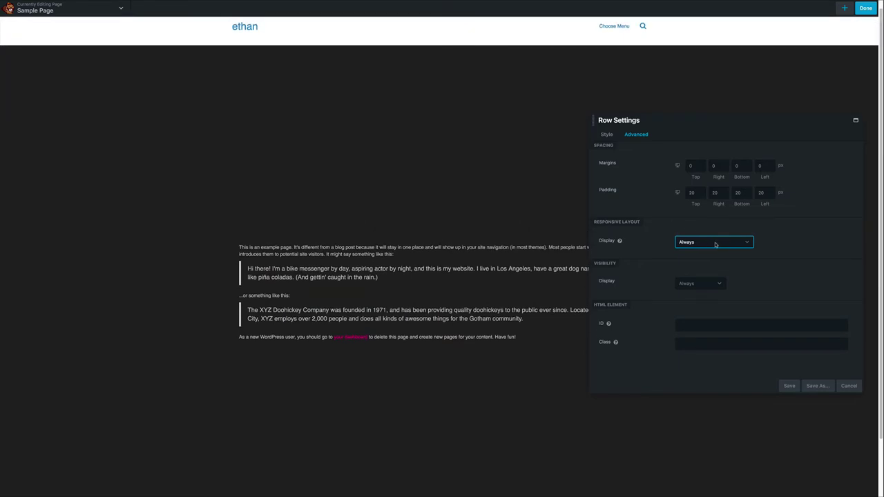
pyautogui.click(716, 244)
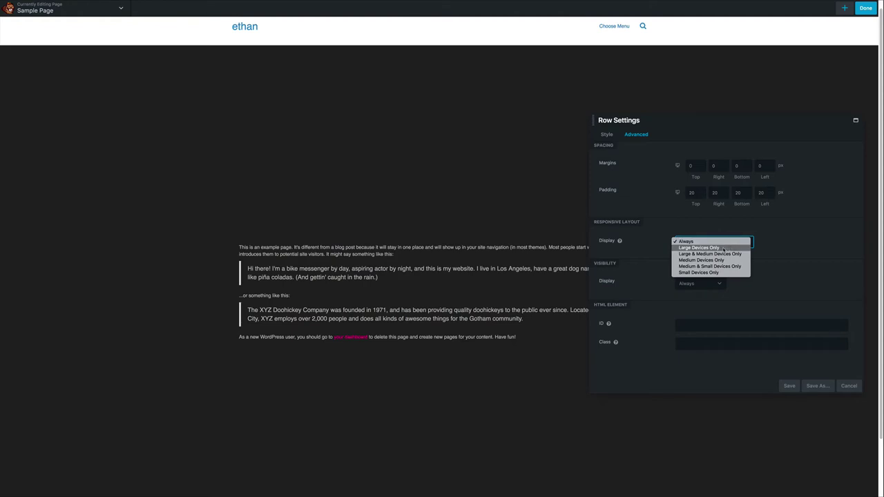
pyautogui.click(723, 248)
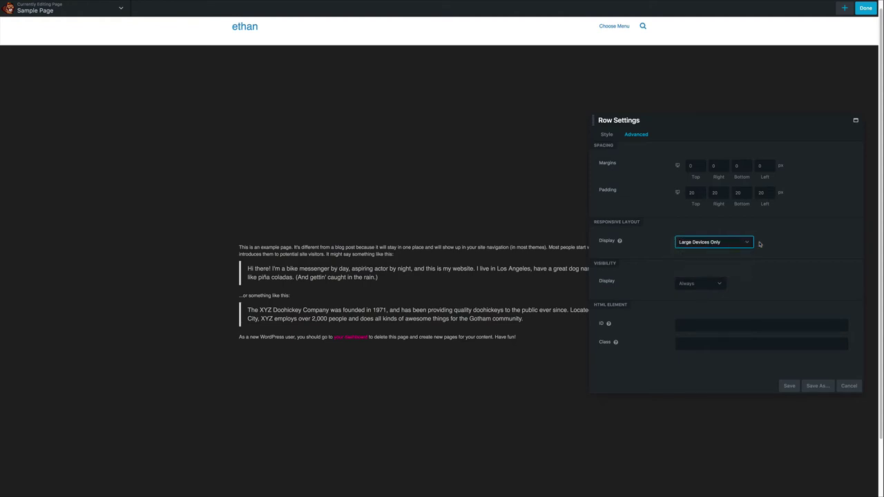
# Try the row's responsive display as Small Devices Only and return it to Always.
pyautogui.click(723, 247)
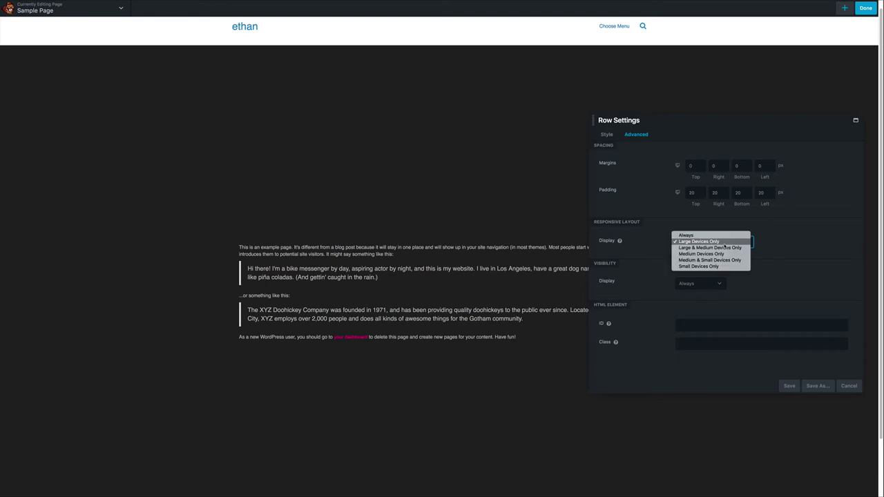
pyautogui.click(726, 267)
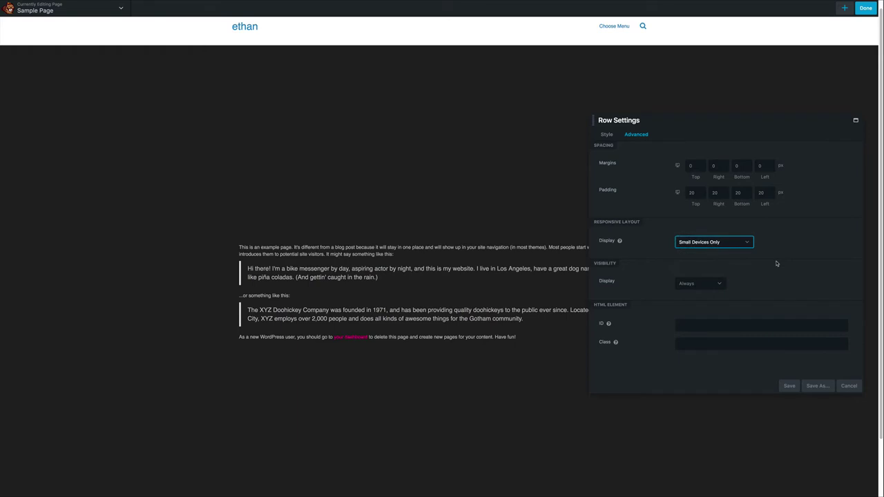
pyautogui.click(726, 245)
pyautogui.click(697, 212)
pyautogui.click(739, 242)
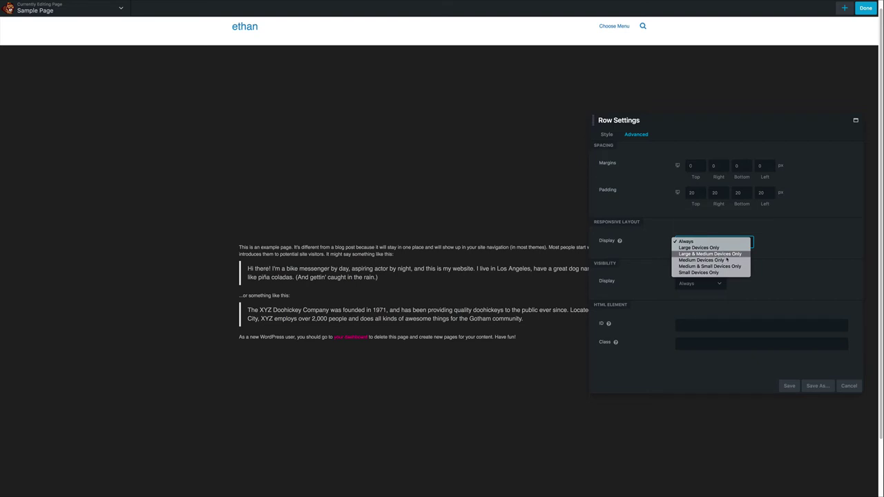
pyautogui.click(731, 232)
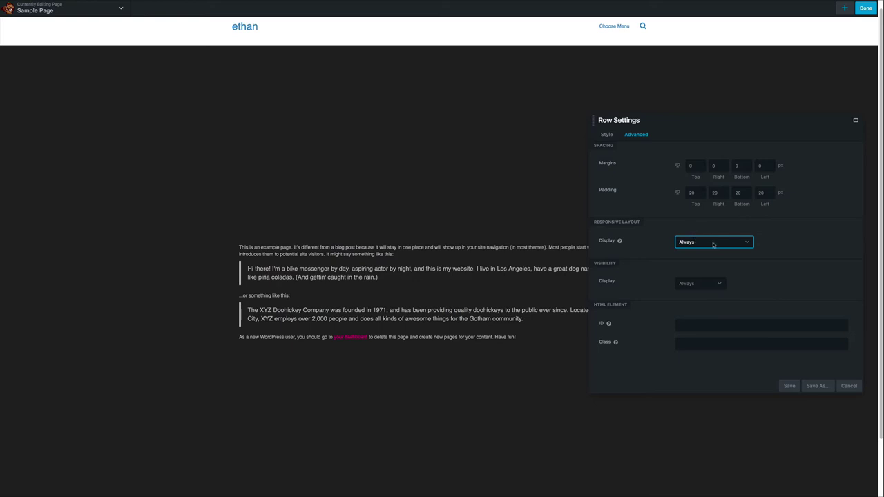
pyautogui.click(715, 244)
pyautogui.click(681, 235)
# Review the row's visibility options and HTML ID field, and close the row settings without saving.
pyautogui.click(700, 283)
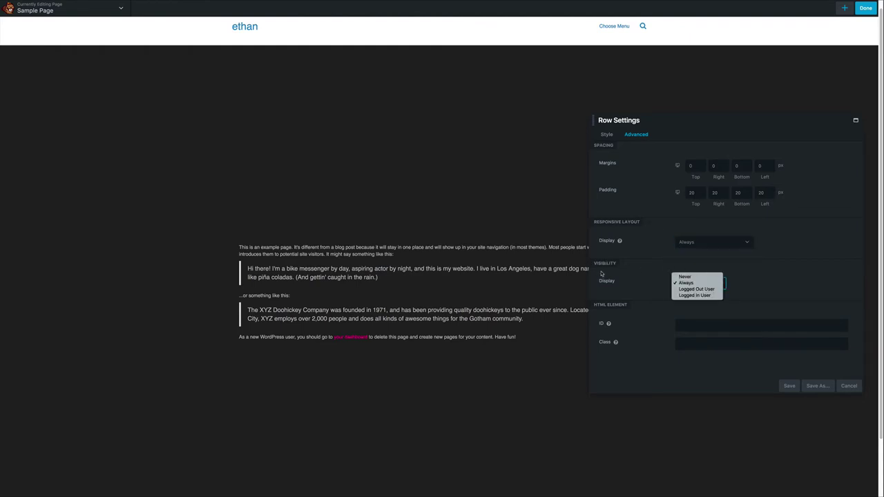
pyautogui.click(658, 270)
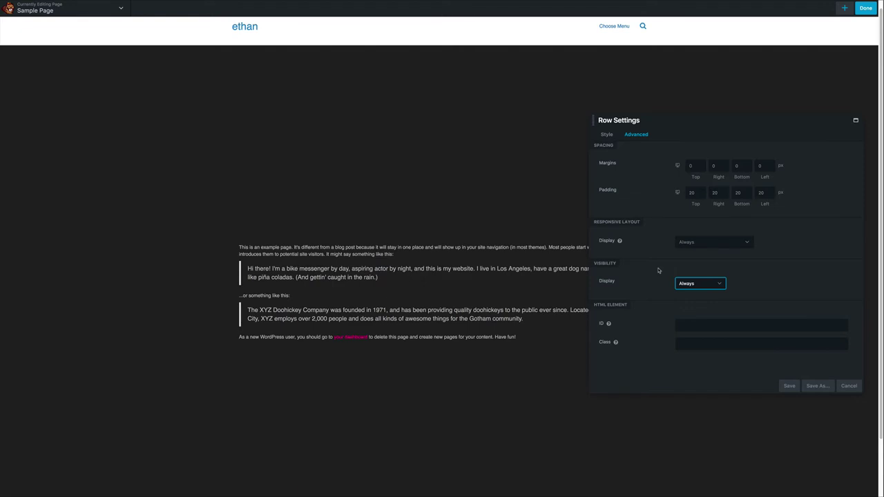
pyautogui.click(708, 283)
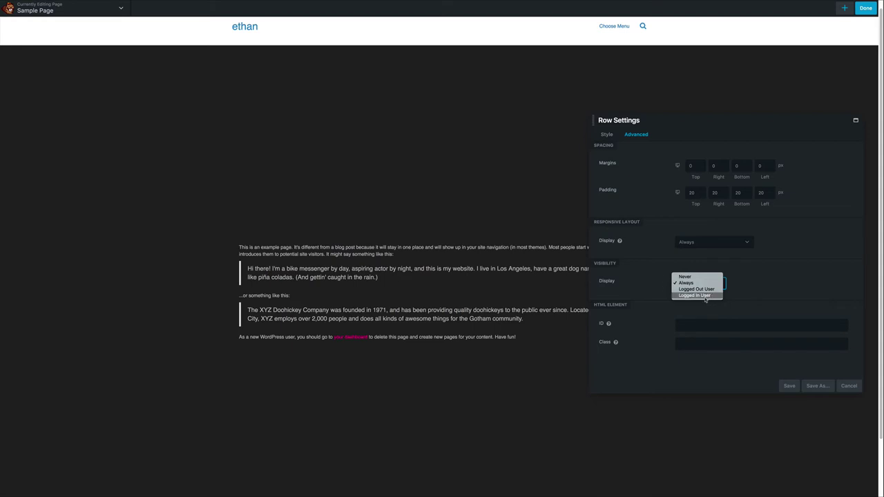
pyautogui.click(646, 269)
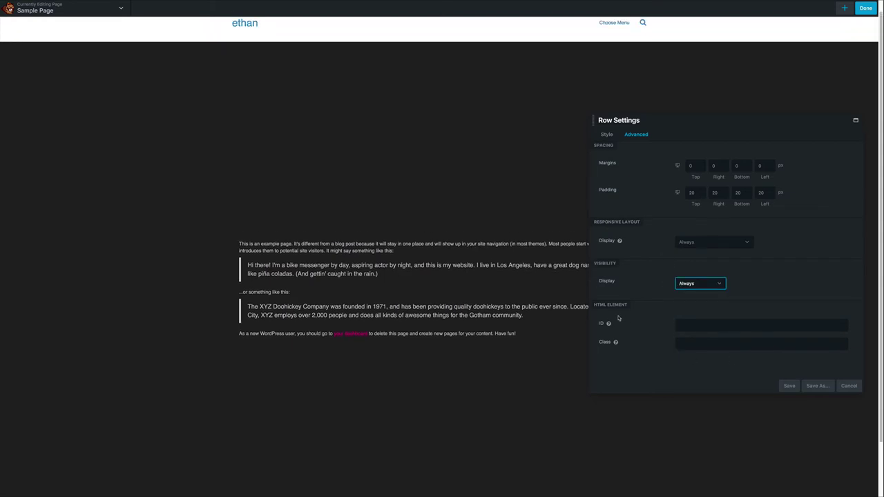
pyautogui.moveTo(609, 322)
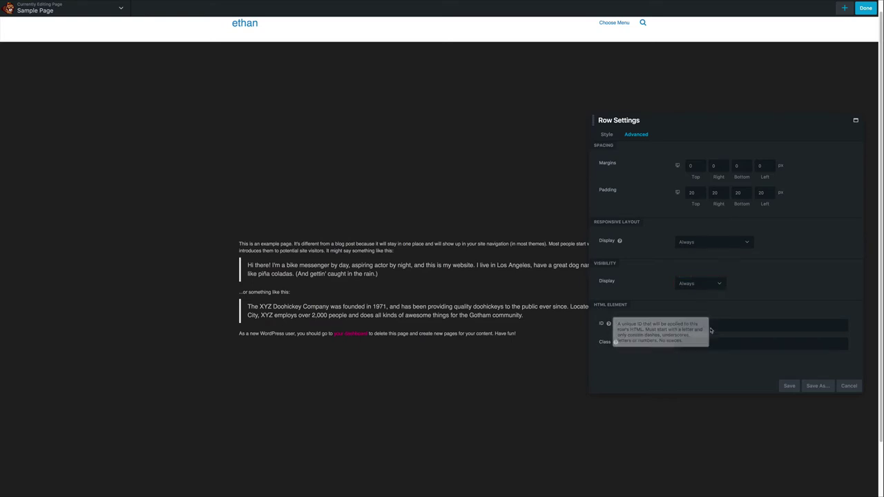
pyautogui.click(695, 325)
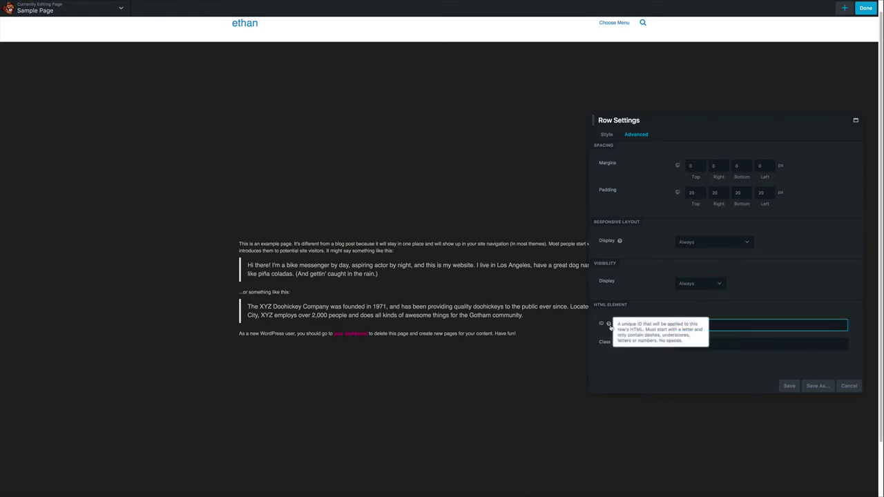
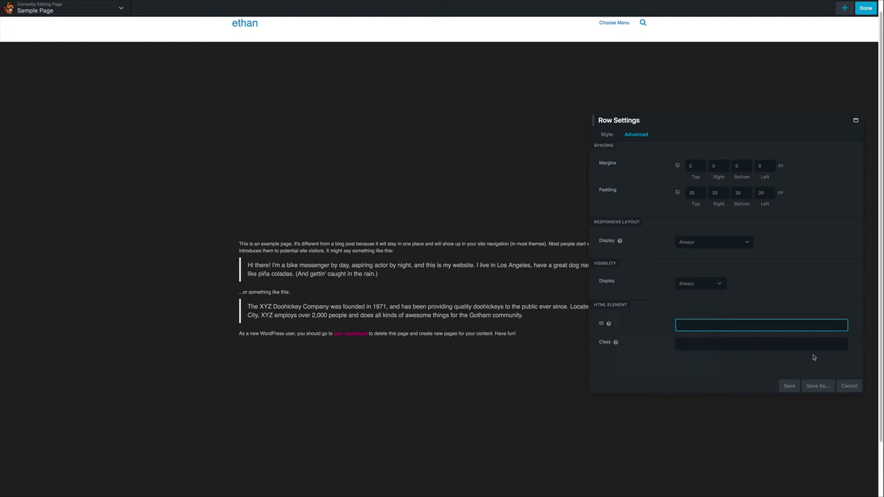
pyautogui.click(851, 388)
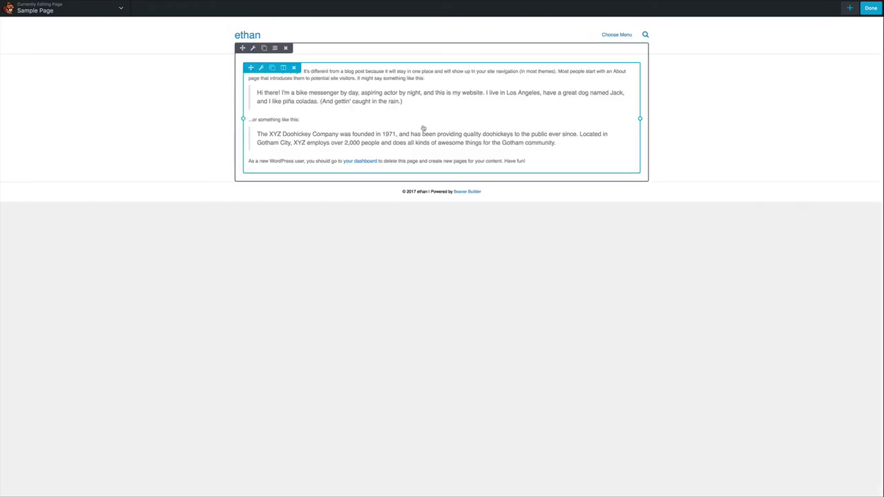
# Reopen the text row's settings to check its style options and close them without saving.
pyautogui.click(252, 48)
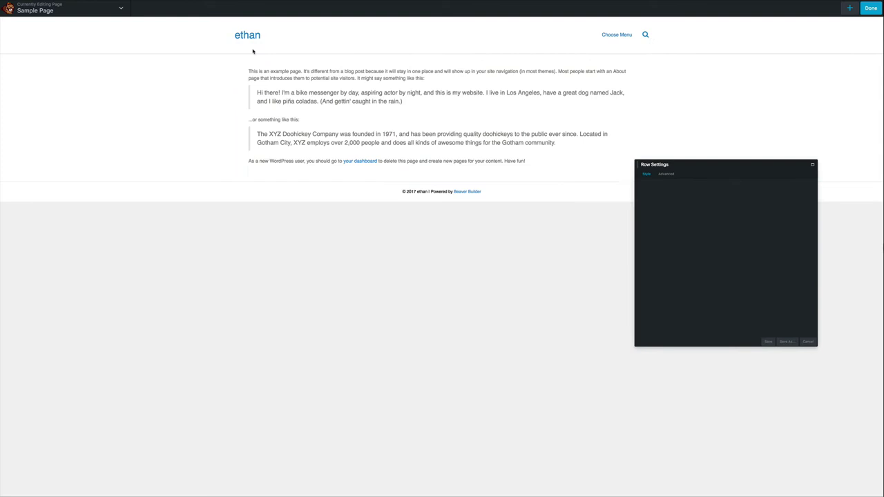
pyautogui.moveTo(668, 124); pyautogui.dragTo(472, 72)
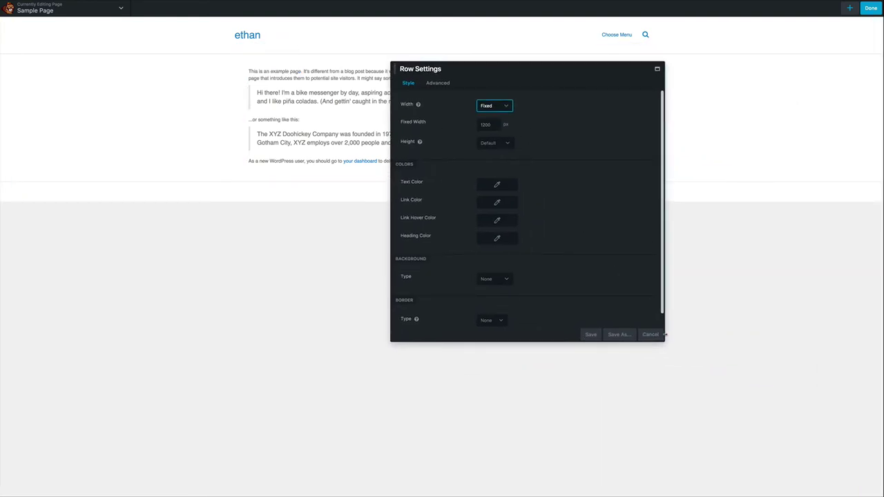
pyautogui.click(653, 335)
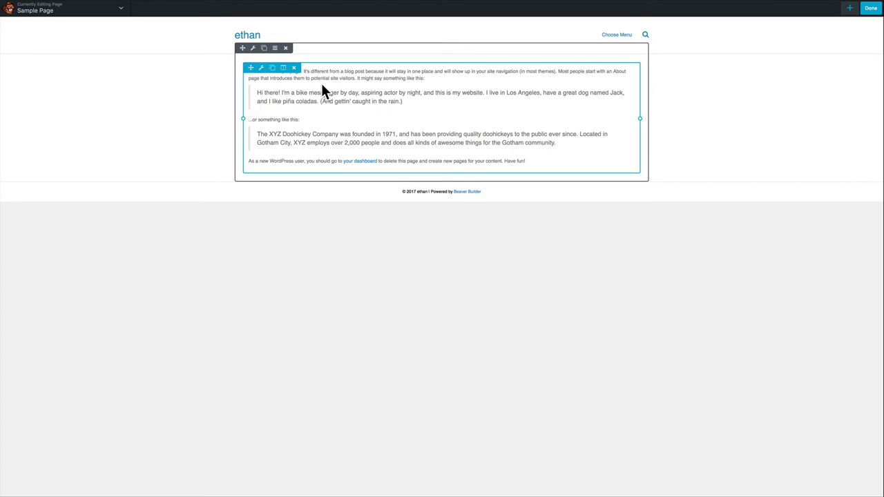
# Insert a two-column layout above the text inside the existing row and nest two columns in its right-hand column.
pyautogui.click(852, 9)
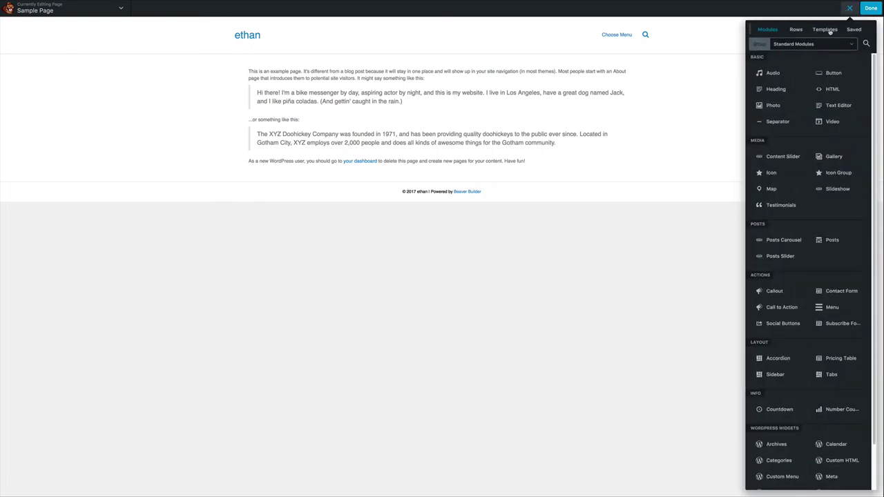
pyautogui.click(796, 30)
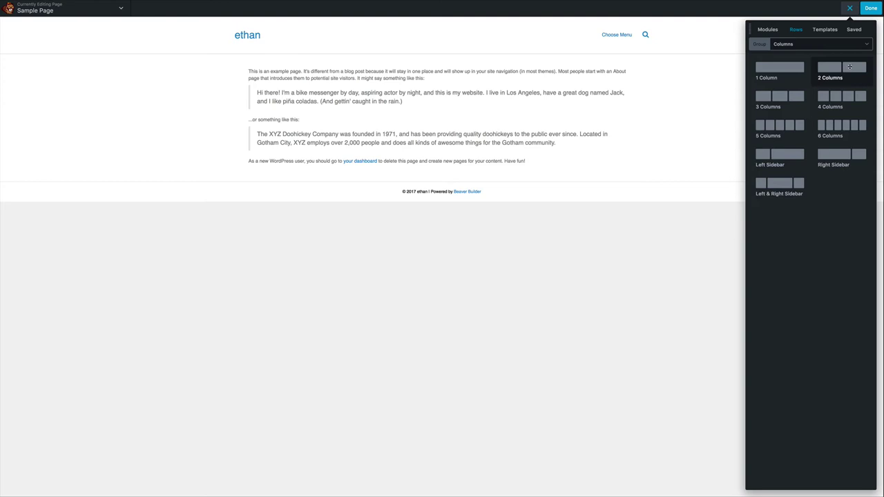
pyautogui.moveTo(849, 66); pyautogui.dragTo(406, 76)
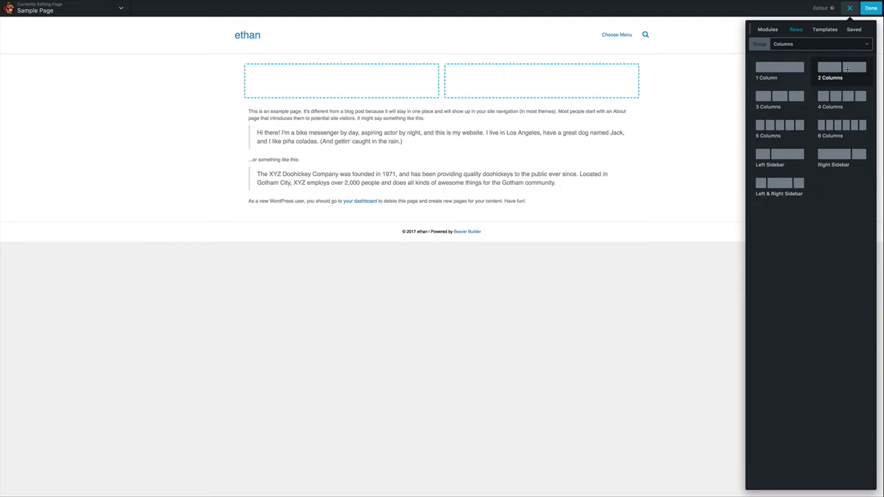
pyautogui.moveTo(851, 68); pyautogui.dragTo(504, 88)
# Add a separate two-column row below the text row, set its width to Fixed and save the settings.
pyautogui.moveTo(846, 68); pyautogui.dragTo(534, 295)
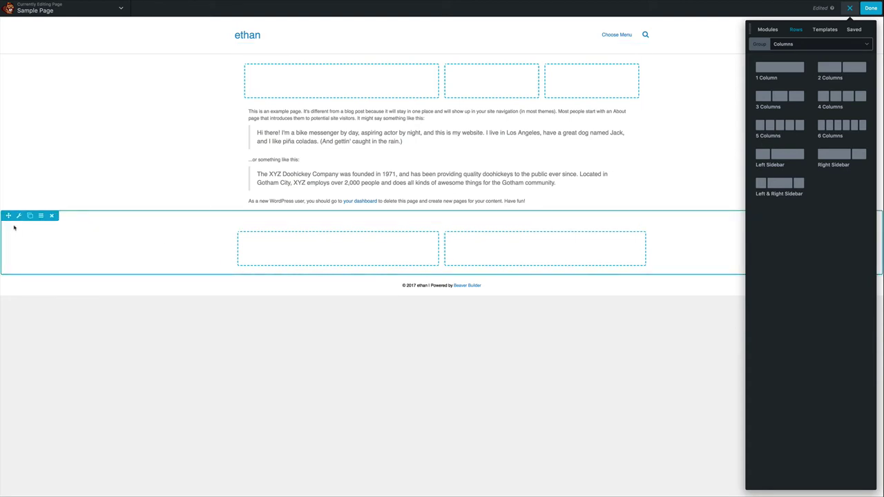
pyautogui.click(19, 216)
pyautogui.click(493, 105)
pyautogui.click(494, 101)
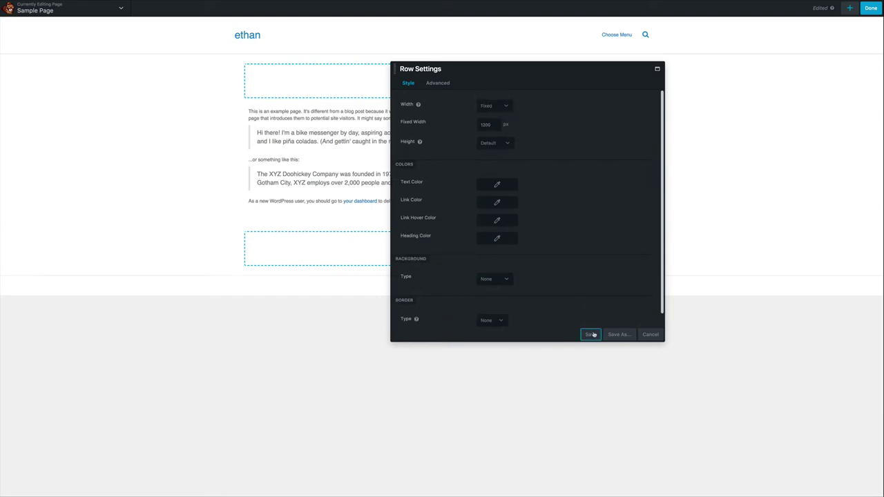
pyautogui.click(591, 334)
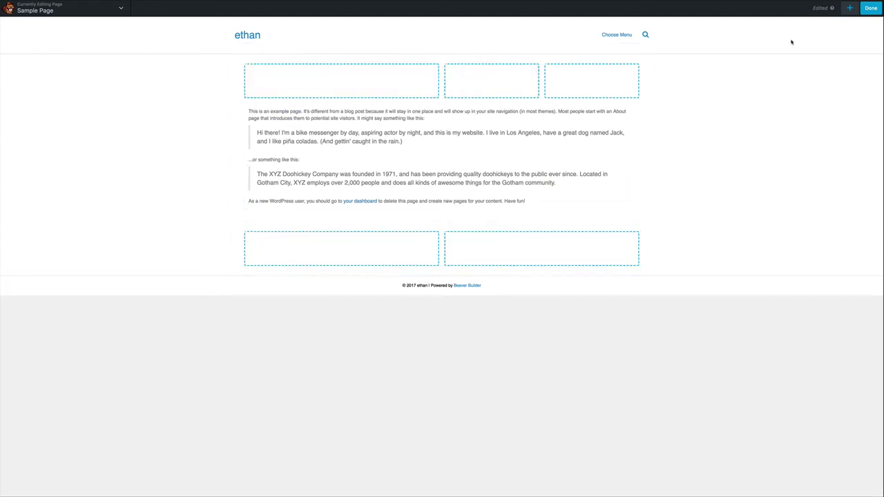
# Add a six-column layout directly below the text inside the first row.
pyautogui.click(849, 9)
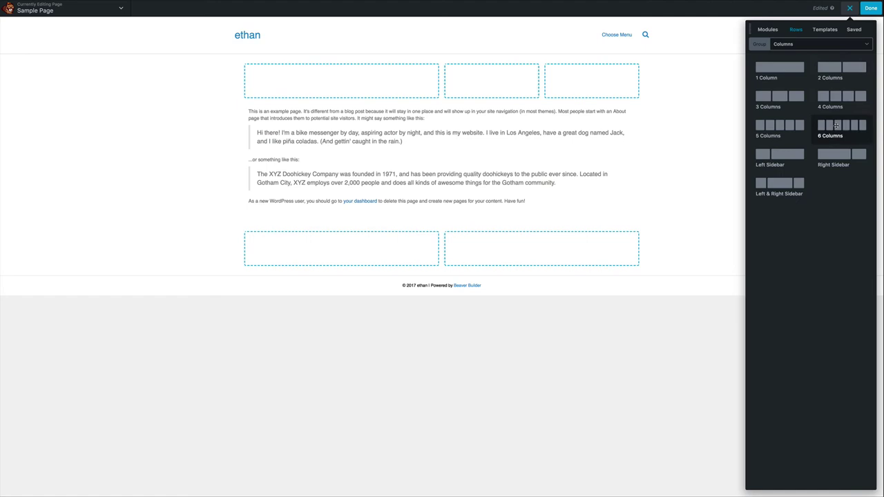
pyautogui.moveTo(845, 128); pyautogui.dragTo(351, 279)
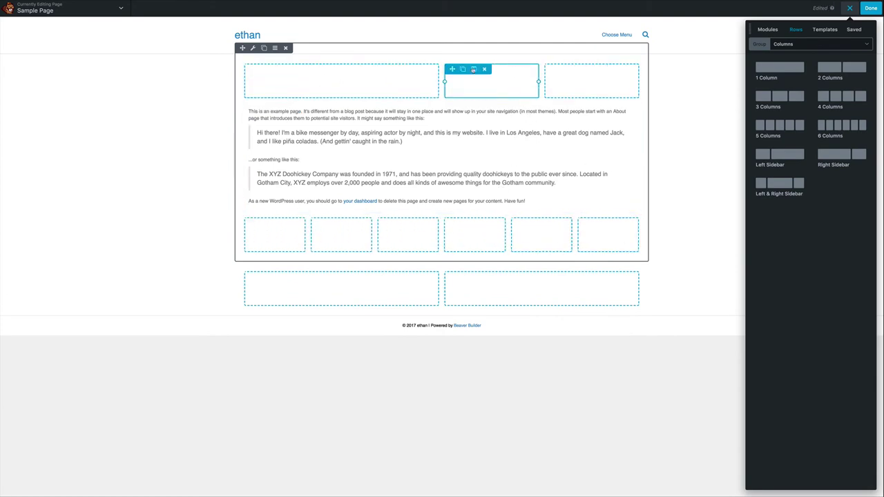
# Widen the large column above the text by moving its divider, and reset the column widths.
pyautogui.moveTo(444, 81); pyautogui.dragTo(547, 92)
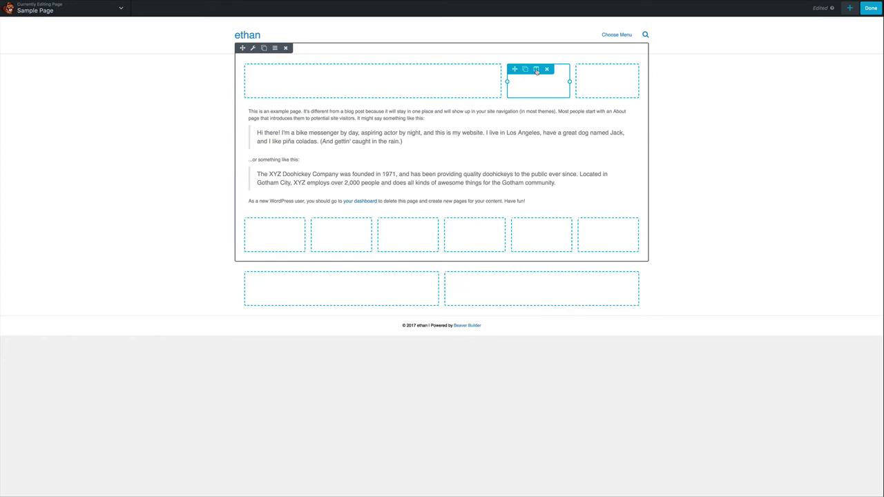
pyautogui.moveTo(536, 70)
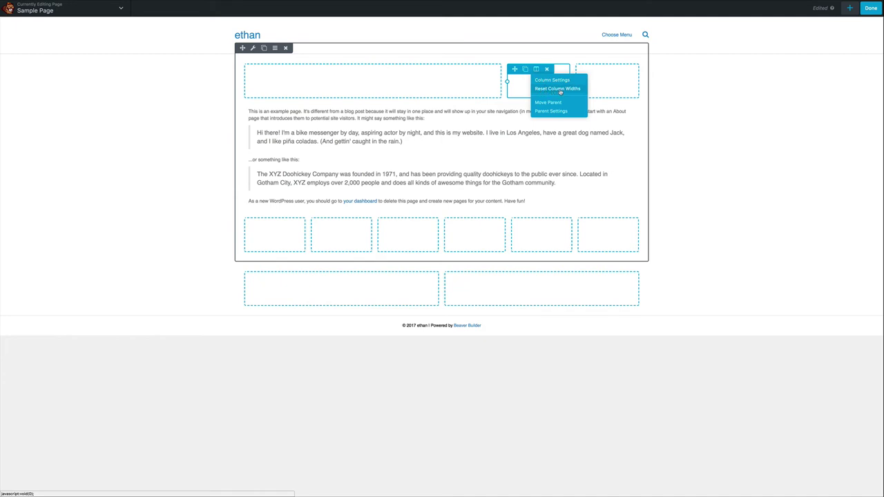
pyautogui.click(557, 88)
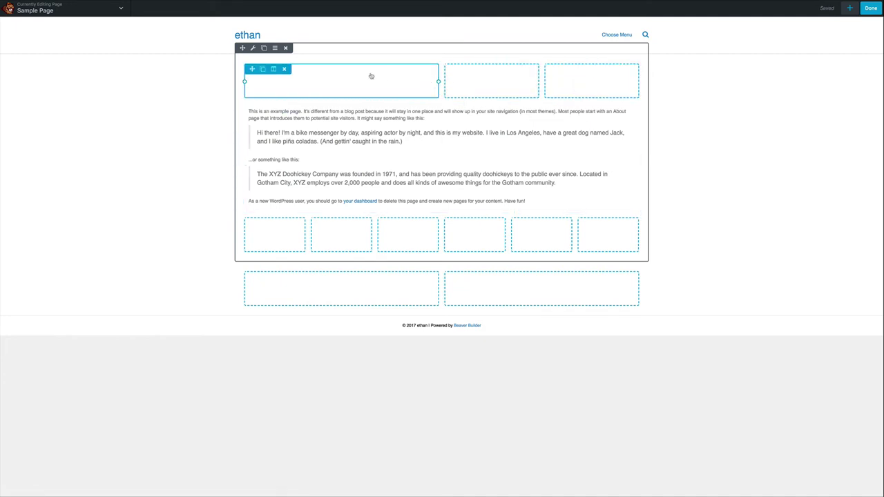
# Delete all the empty columns above the text, including the nested pair.
pyautogui.click(851, 9)
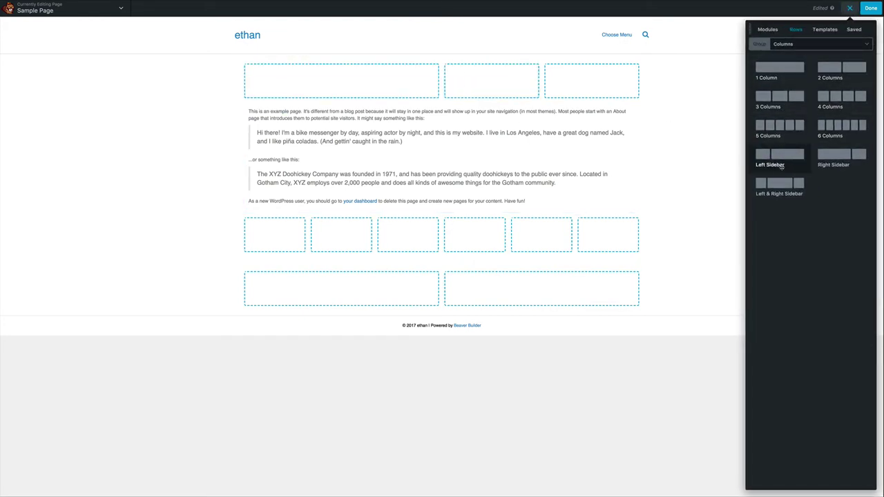
pyautogui.click(485, 70)
pyautogui.click(485, 70)
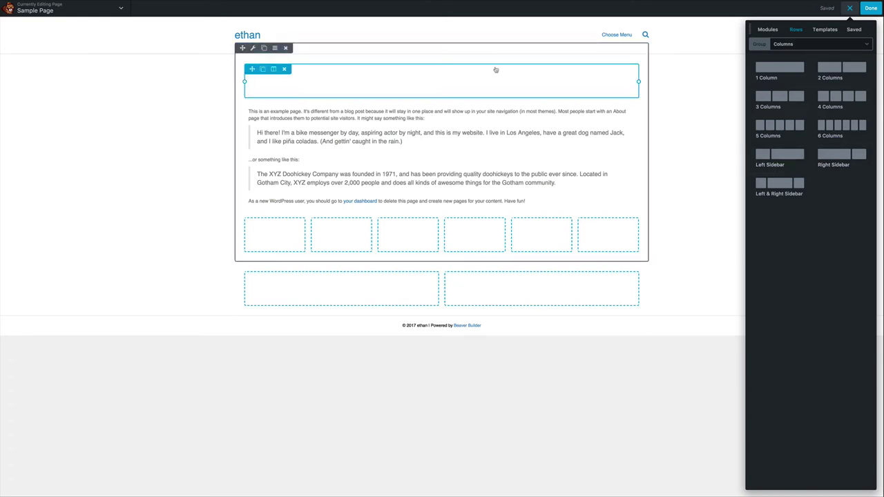
pyautogui.click(284, 69)
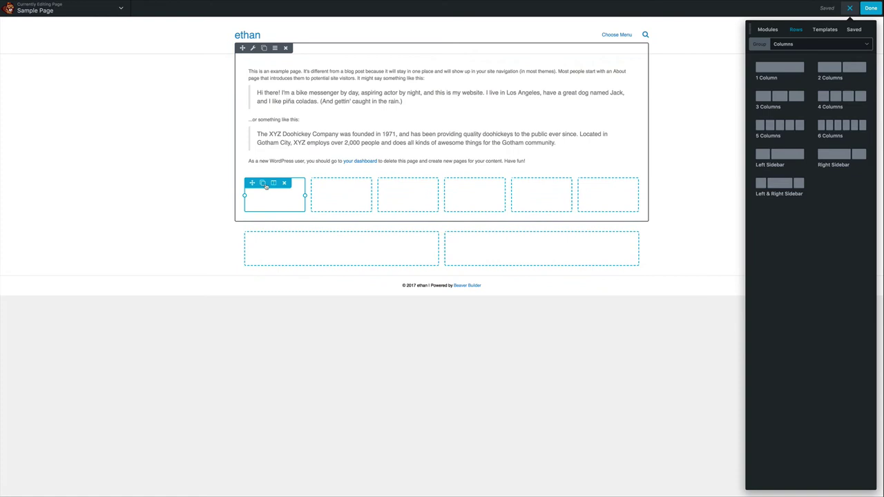
# Delete three of the six columns below the text, leaving three equal columns.
pyautogui.click(285, 184)
pyautogui.click(365, 184)
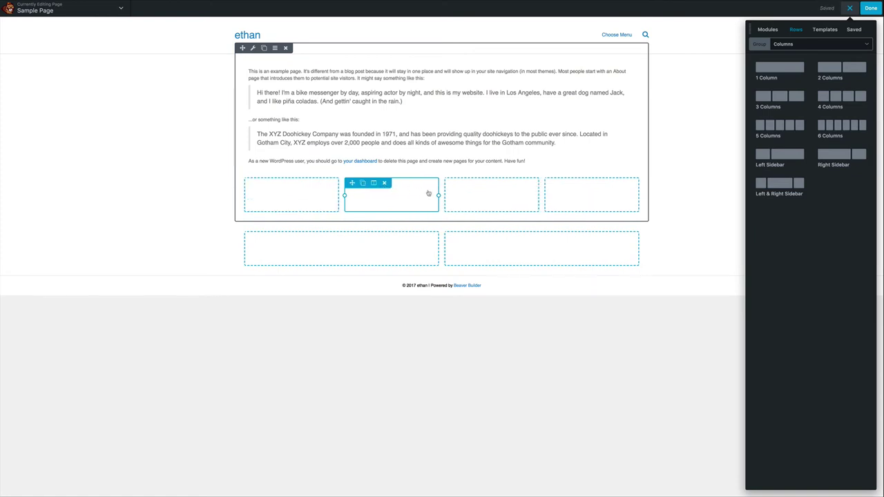
pyautogui.click(484, 183)
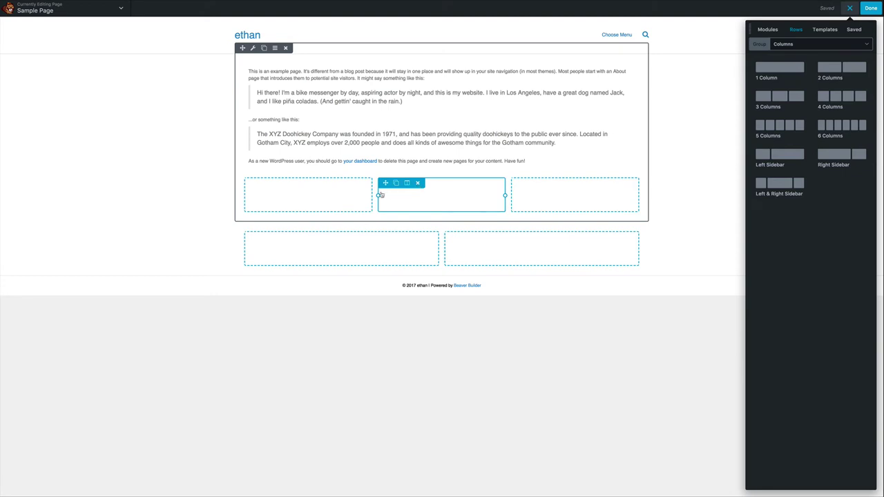
# Narrow the first of the three columns below the text, and reset the column widths.
pyautogui.moveTo(377, 196); pyautogui.dragTo(270, 193)
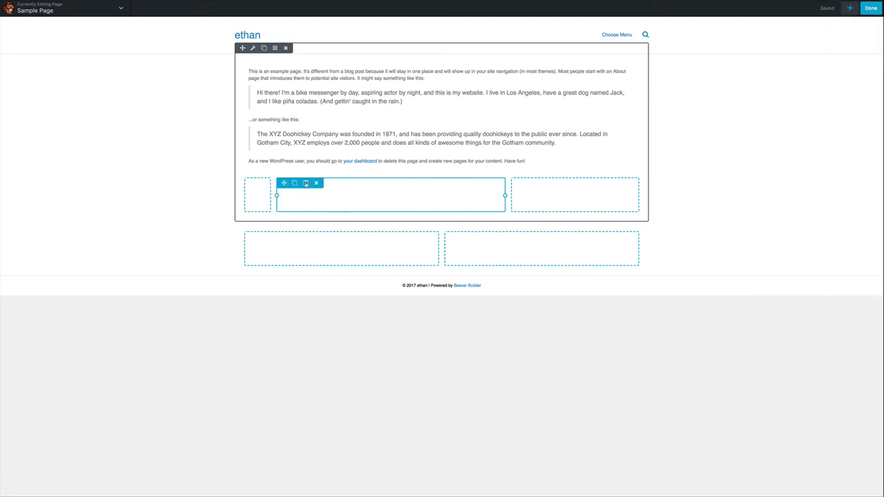
pyautogui.click(305, 182)
pyautogui.click(325, 202)
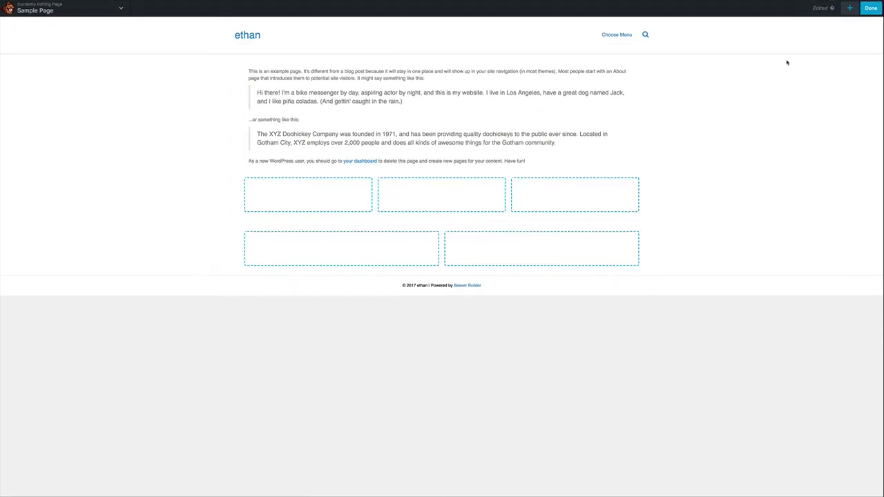
# Duplicate the last column below the text twice to make five columns.
pyautogui.click(530, 183)
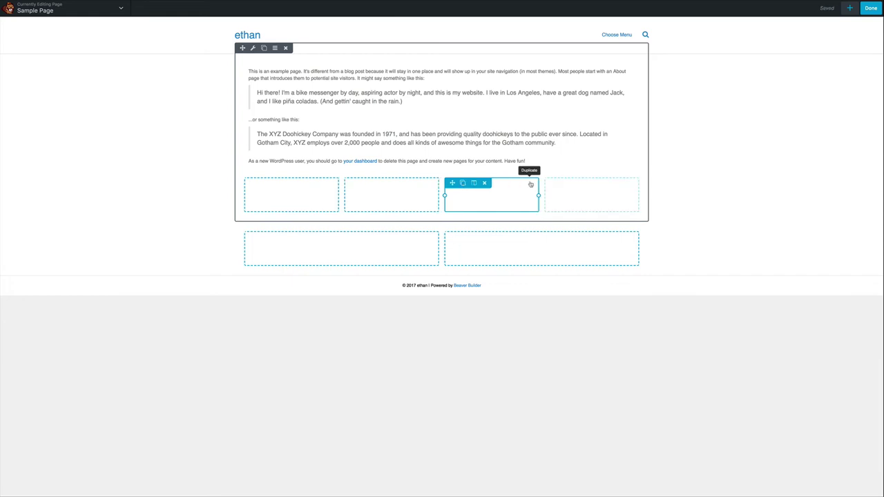
pyautogui.click(563, 183)
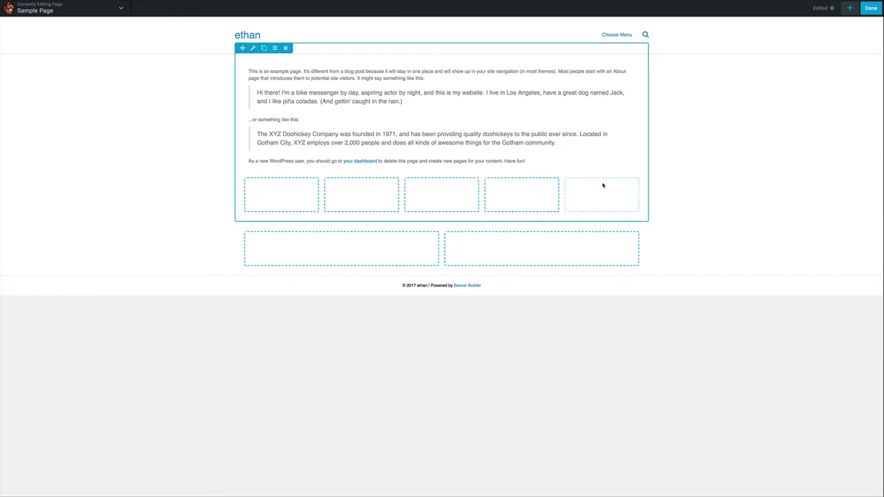
# Duplicate the empty columns below the text until there are nine equal columns.
pyautogui.click(583, 183)
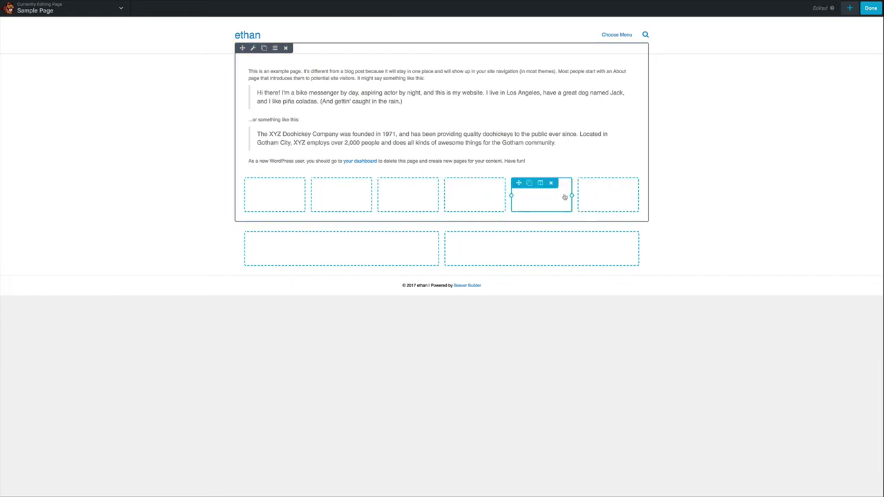
pyautogui.click(596, 184)
pyautogui.click(550, 184)
pyautogui.click(563, 183)
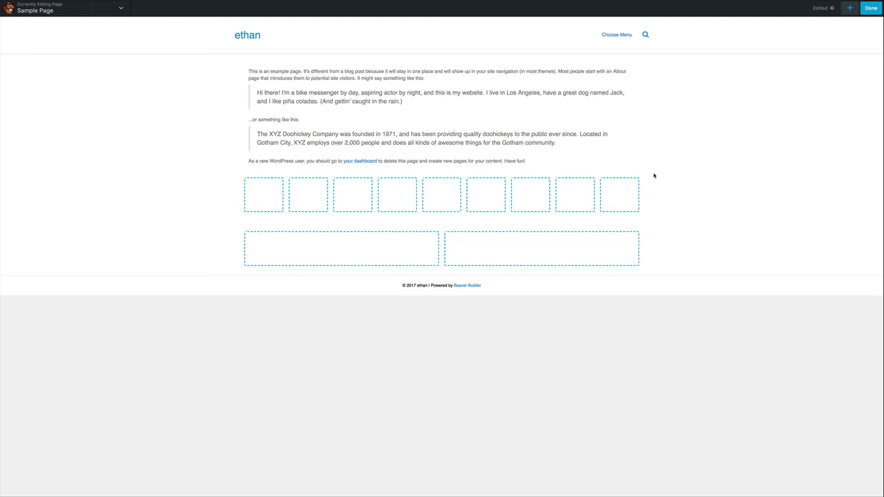
pyautogui.moveTo(510, 185)
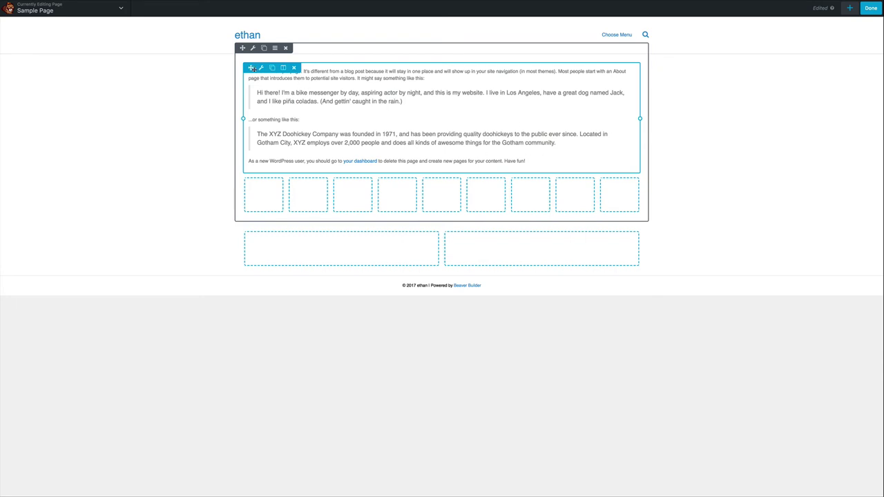
# Move the text module into its own new row above, and delete the old row with the nine empty columns.
pyautogui.moveTo(250, 67); pyautogui.dragTo(294, 63)
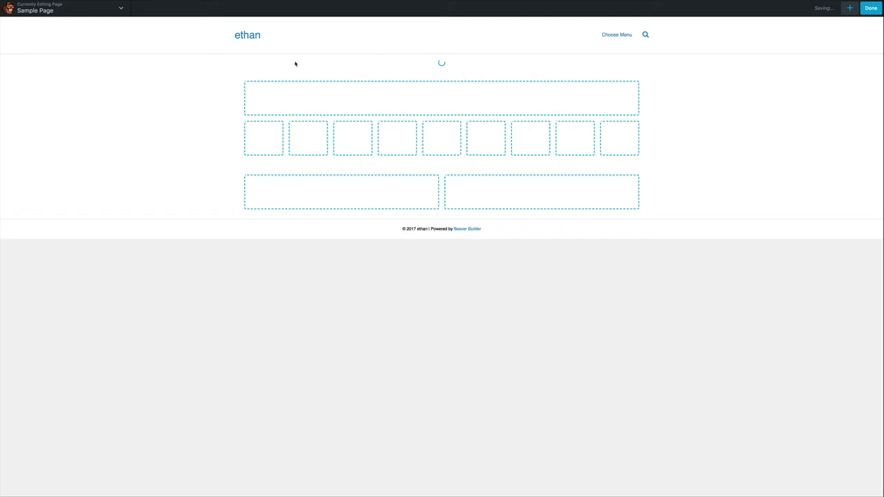
pyautogui.click(286, 178)
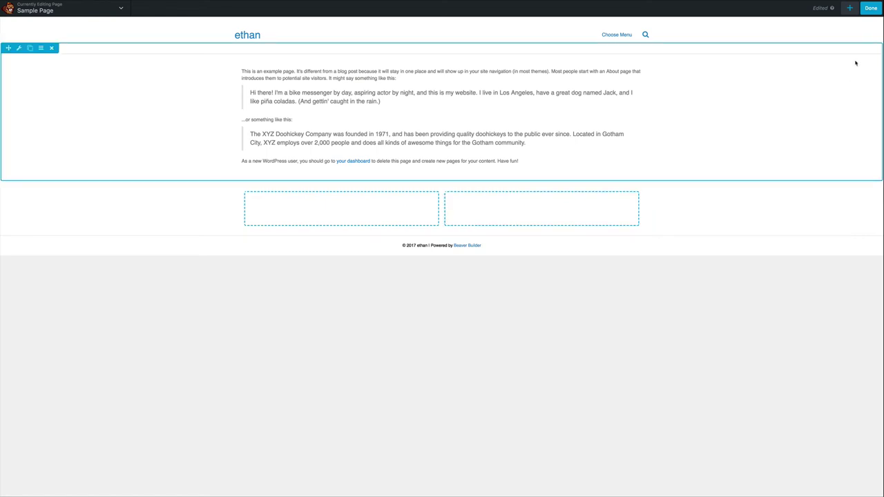
# Add a 1 Column layout as the third column of the two-column row, and open that column's settings.
pyautogui.click(849, 9)
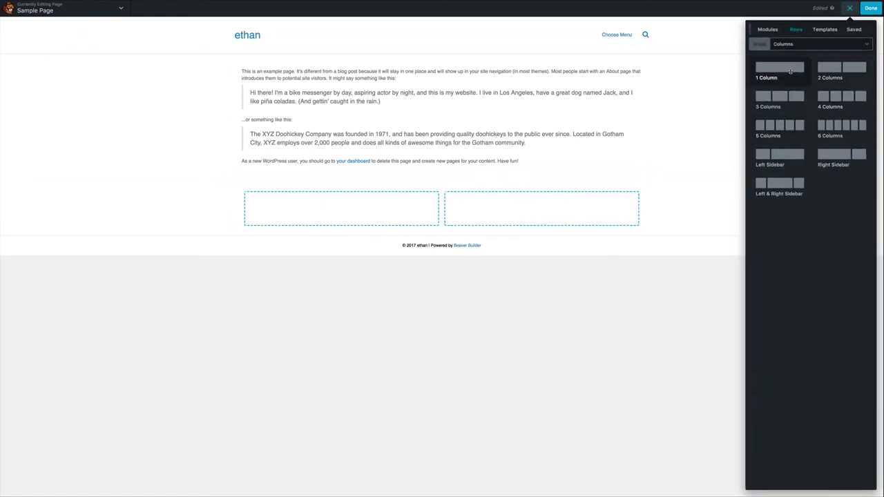
pyautogui.moveTo(790, 67); pyautogui.dragTo(635, 262)
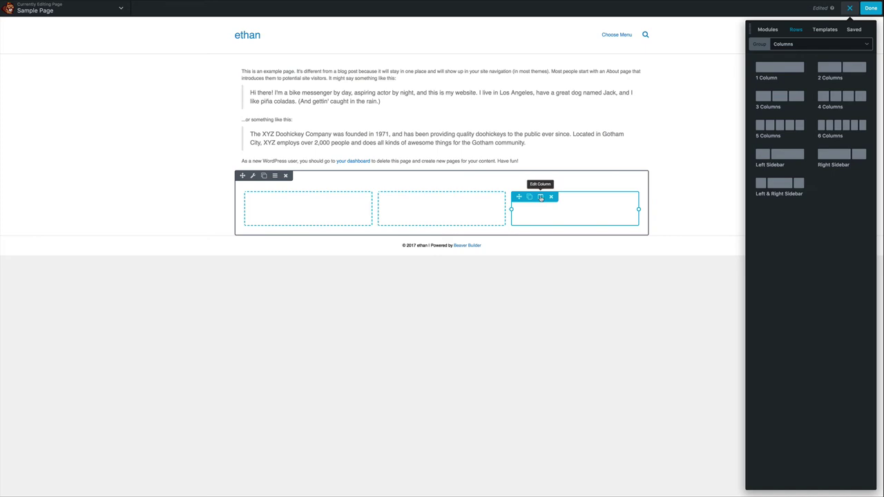
pyautogui.click(540, 197)
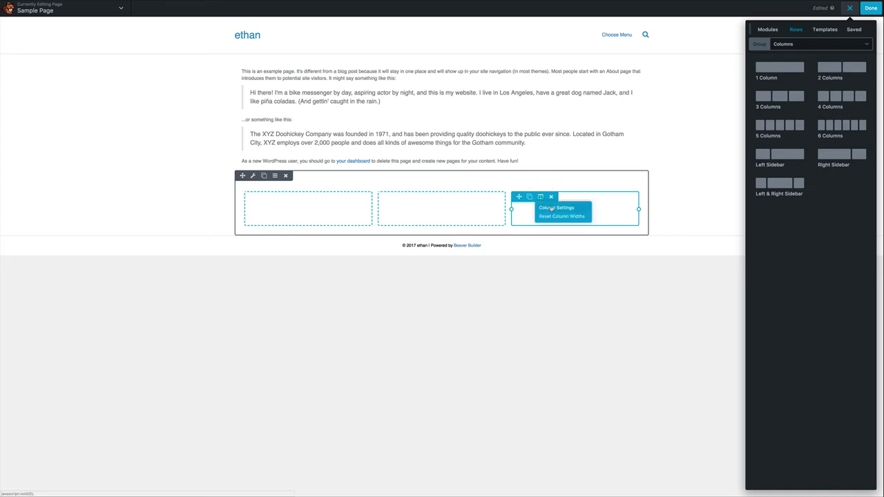
pyautogui.click(553, 209)
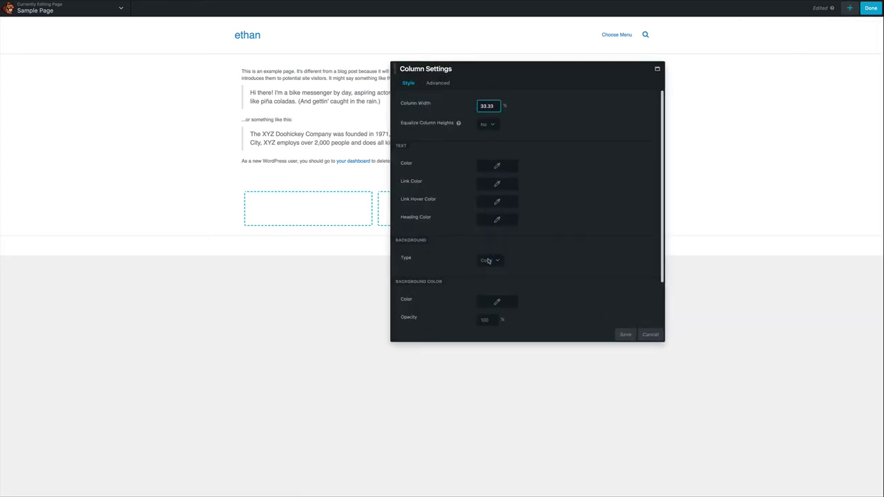
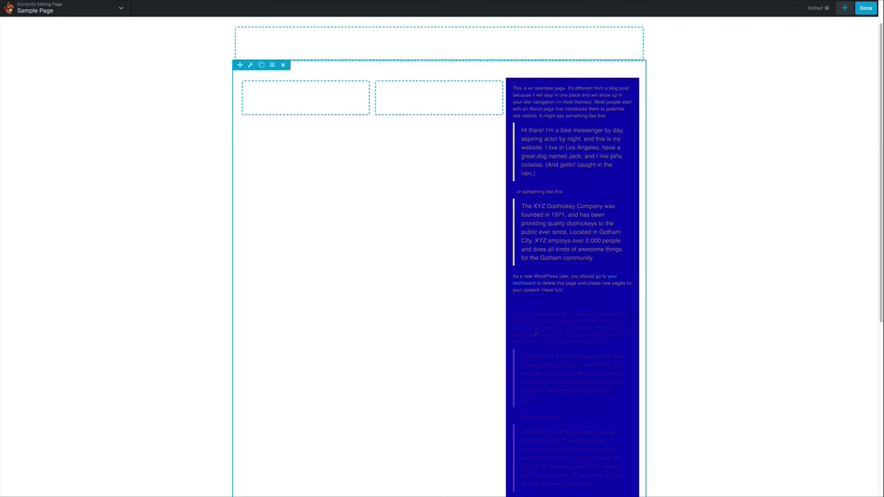
# Move one text module from the blue column into the middle column and another into the first column.
pyautogui.scroll(-3, 542, 346)
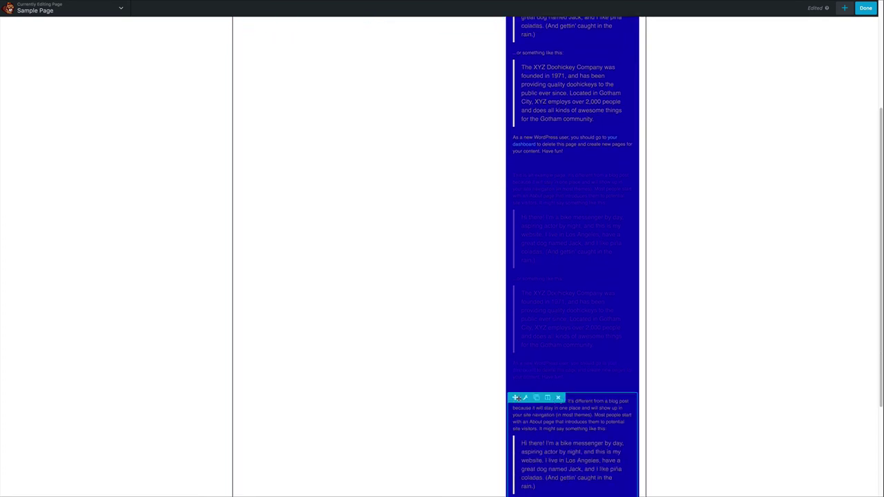
pyautogui.moveTo(516, 397); pyautogui.dragTo(452, 164)
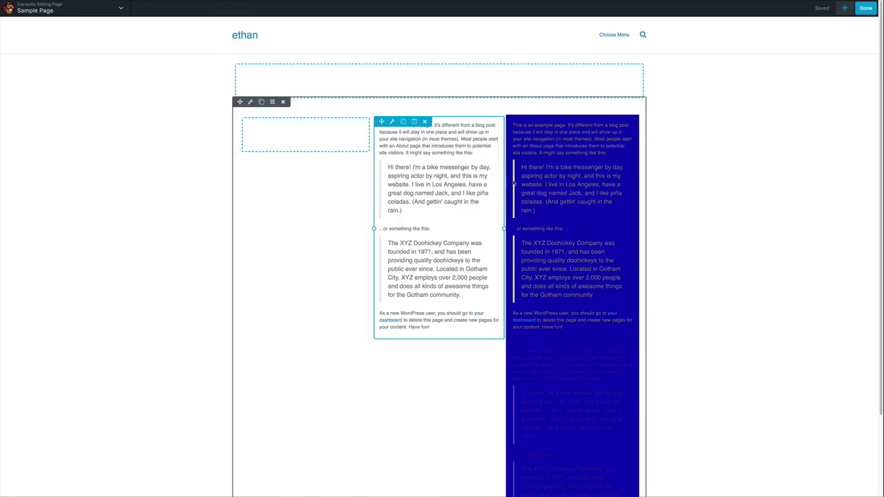
pyautogui.scroll(-3, 533, 245)
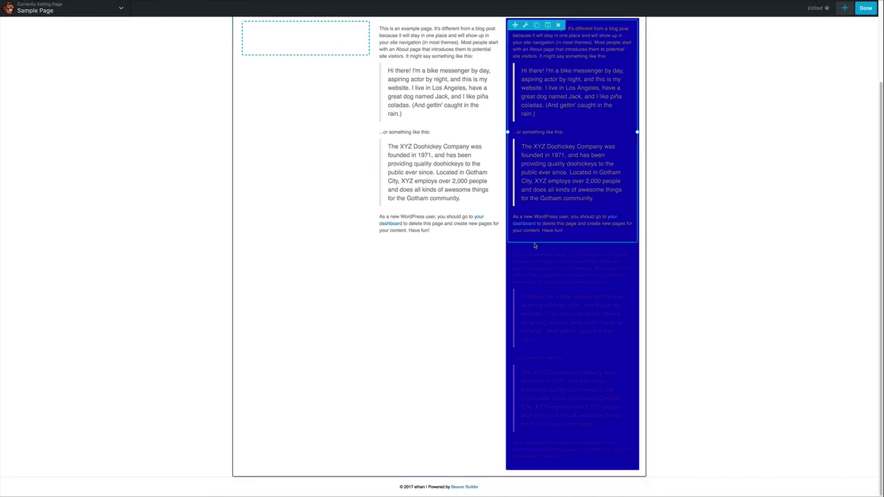
pyautogui.scroll(3, 534, 245)
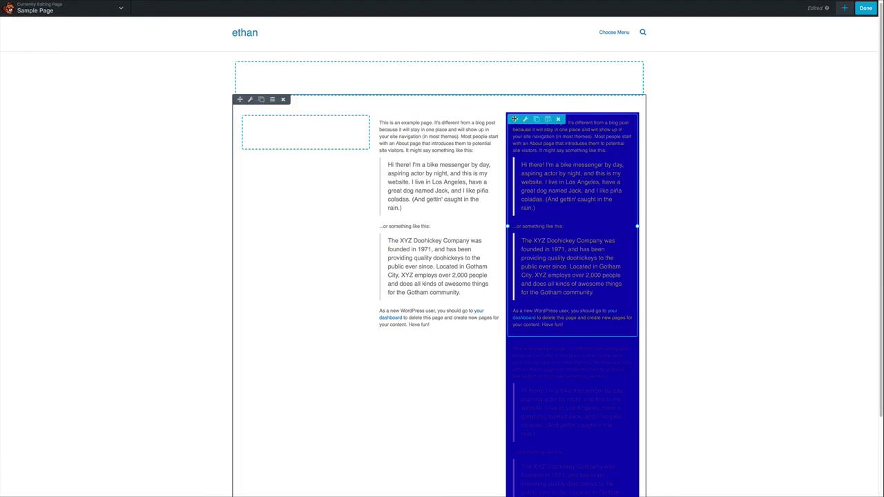
pyautogui.moveTo(515, 119); pyautogui.dragTo(304, 167)
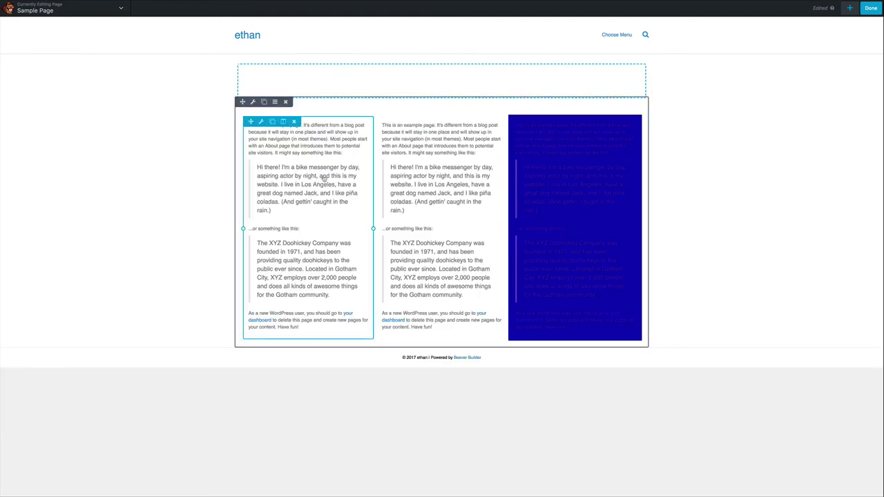
# Delete the middle column's text from "...or something like this:" to the end, and save the module.
pyautogui.click(445, 214)
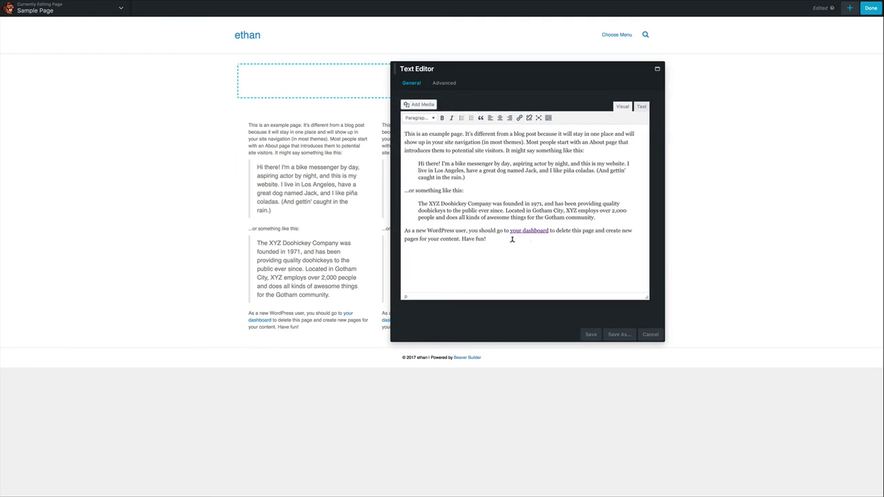
pyautogui.moveTo(404, 190); pyautogui.dragTo(542, 243)
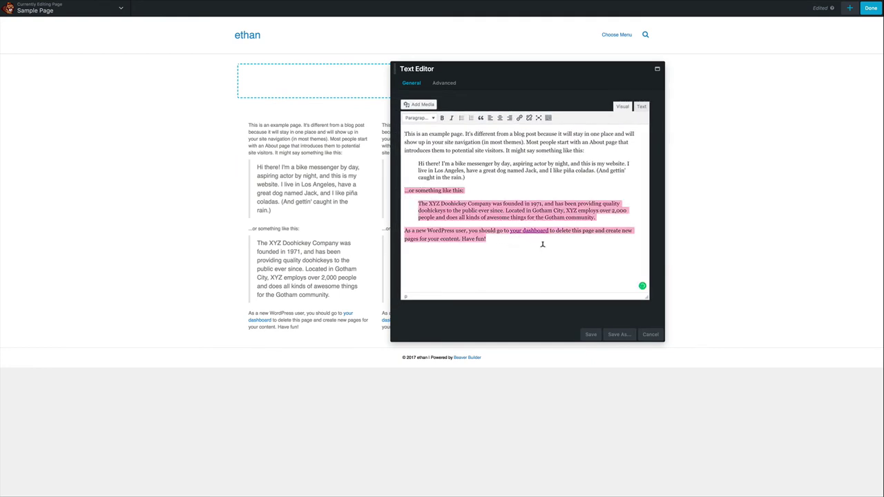
pyautogui.press('BackSpace')
pyautogui.click(591, 334)
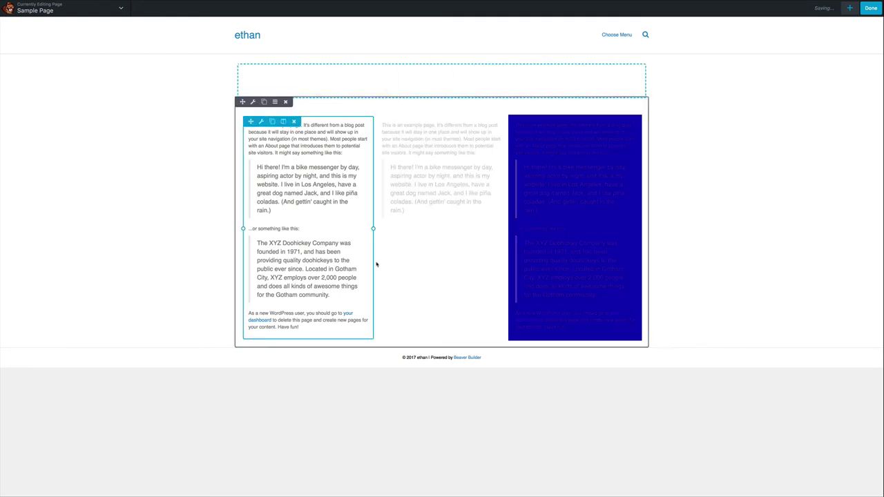
# Set the middle column's background color to pink #fc006d and save the column settings.
pyautogui.moveTo(417, 121)
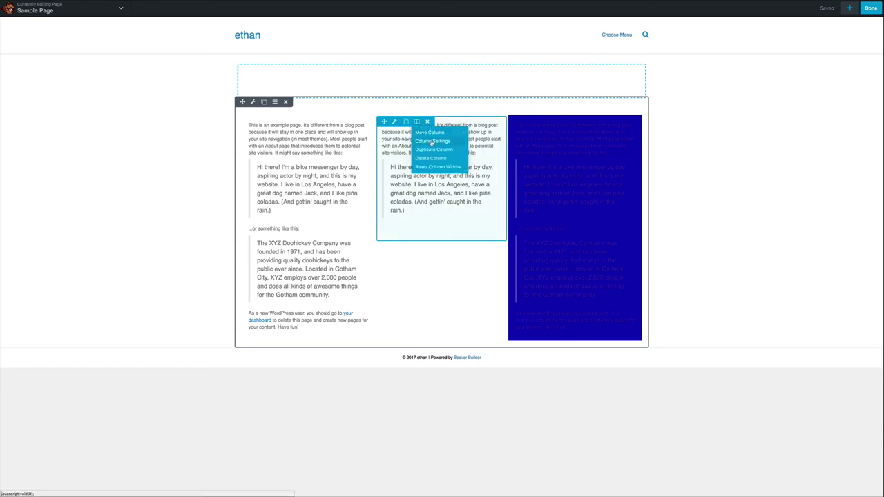
pyautogui.click(433, 143)
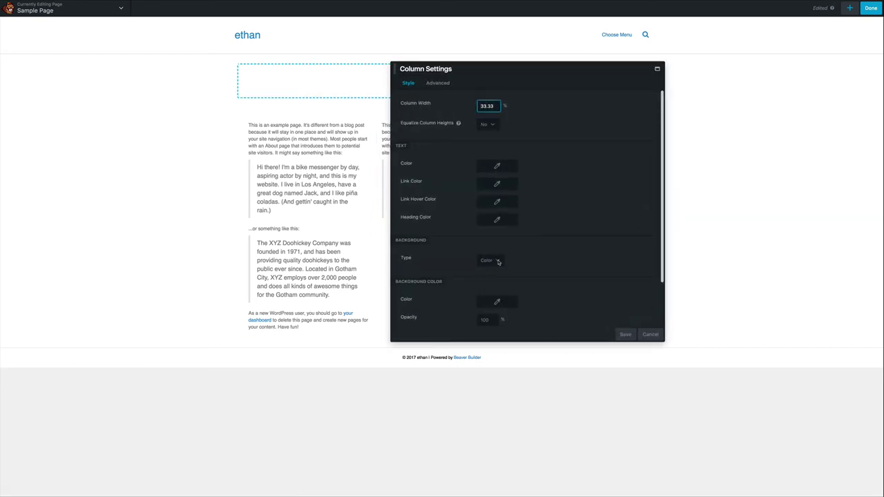
pyautogui.click(498, 303)
pyautogui.click(570, 329)
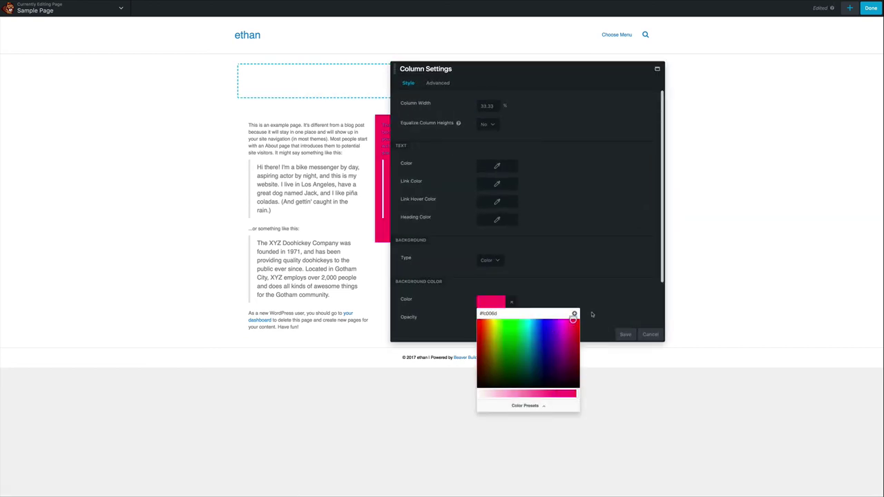
pyautogui.click(624, 335)
pyautogui.click(624, 334)
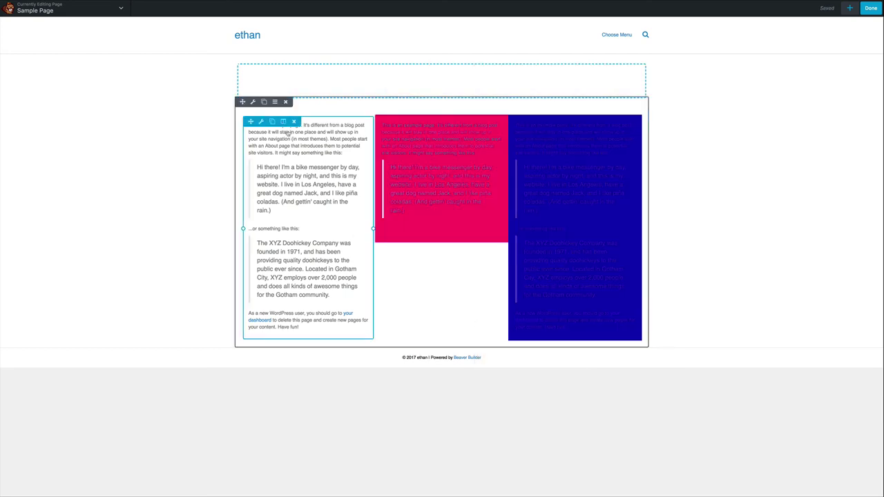
# Delete everything after the opening paragraph in the first column's text module, and save it.
pyautogui.moveTo(283, 122)
pyautogui.click(358, 223)
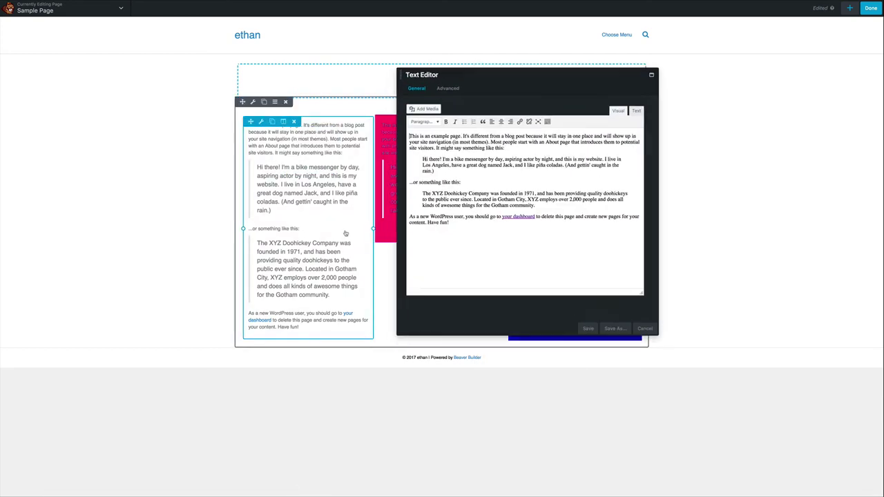
pyautogui.moveTo(408, 160); pyautogui.dragTo(518, 258)
pyautogui.press('BackSpace')
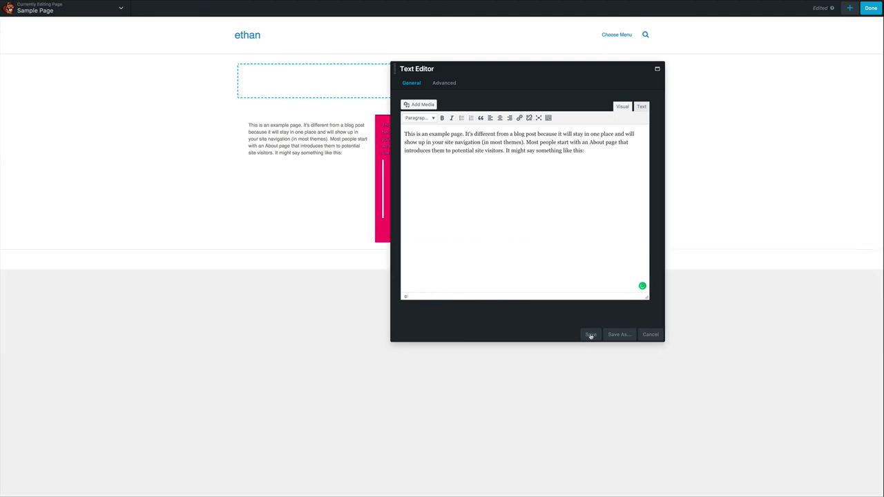
pyautogui.click(590, 335)
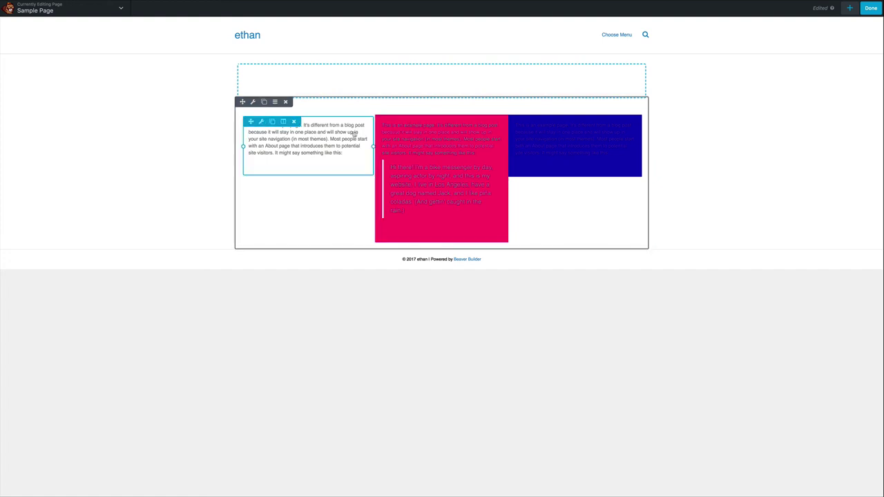
# Give the first column a bright green background color and save the column settings.
pyautogui.click(283, 123)
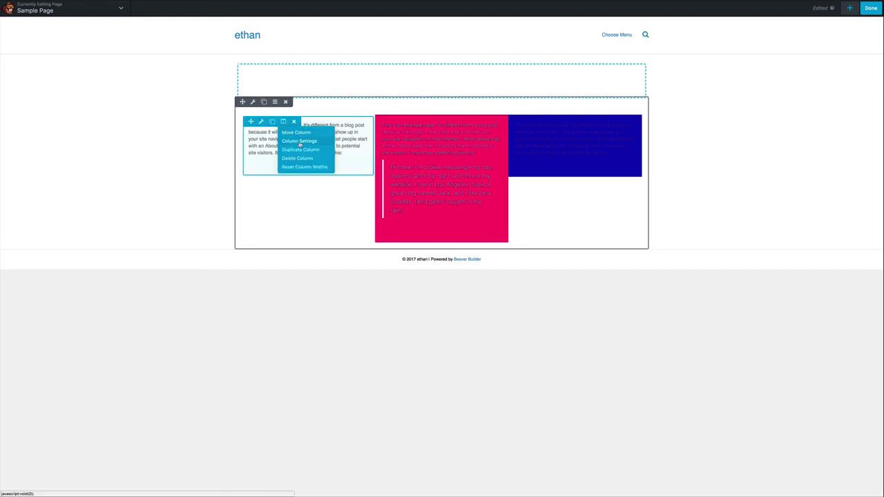
pyautogui.click(299, 142)
pyautogui.click(497, 302)
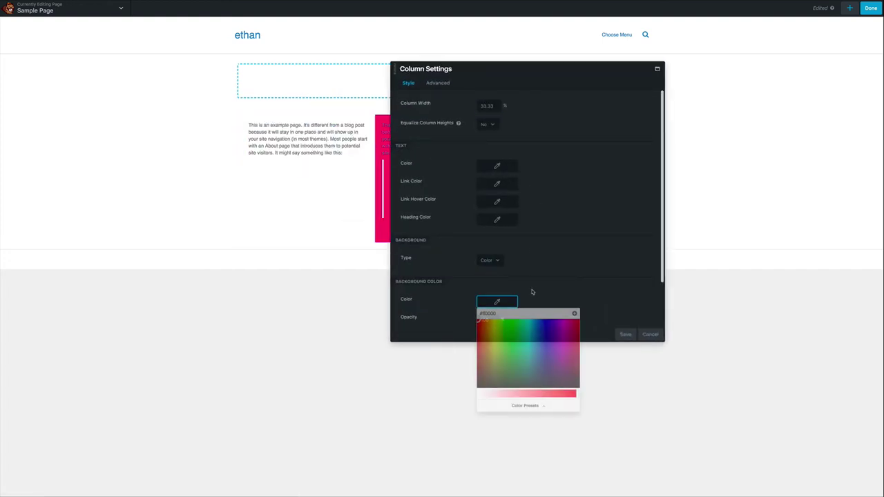
pyautogui.click(516, 331)
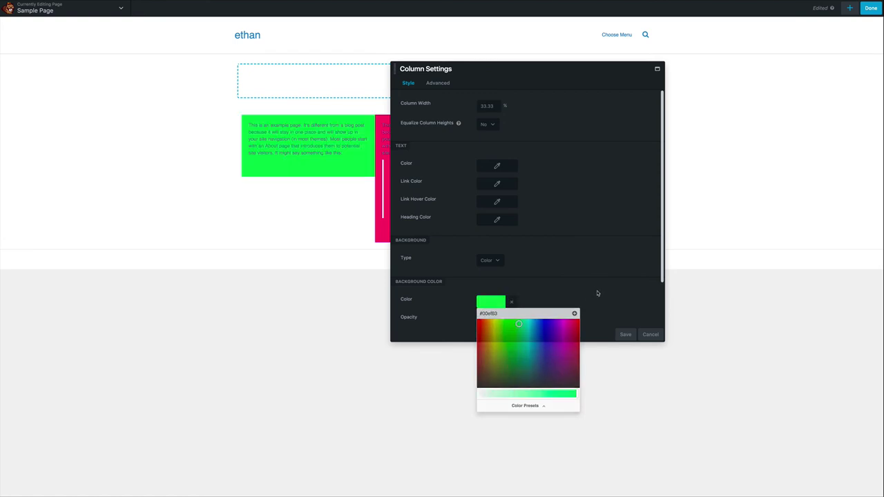
pyautogui.click(625, 334)
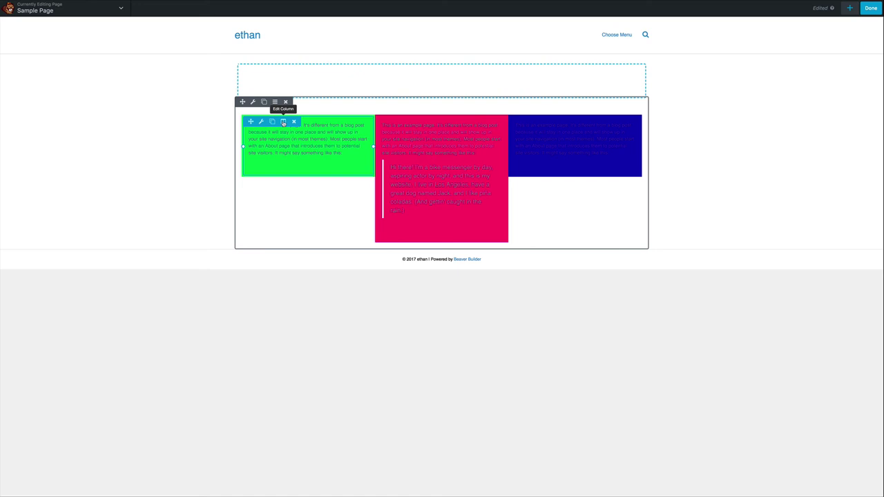
# Set Equalize Column Heights to Yes in the green column's settings, moving the dialog clear of the columns.
pyautogui.click(283, 123)
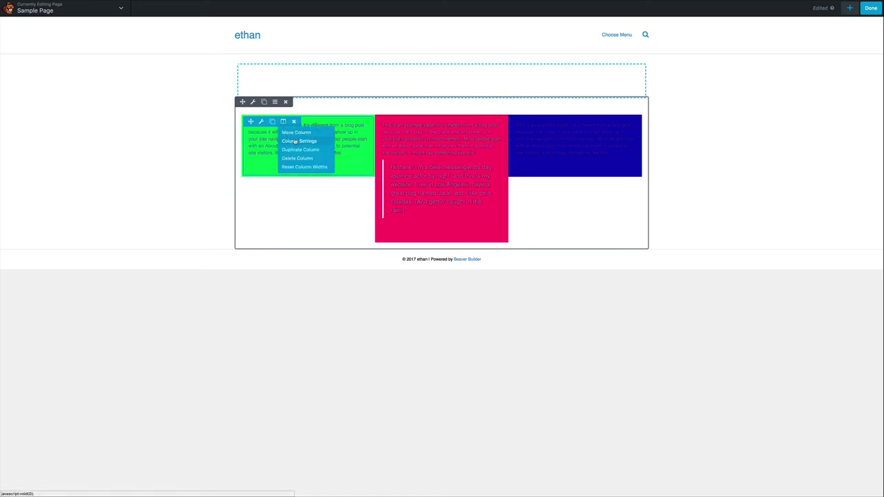
pyautogui.click(300, 141)
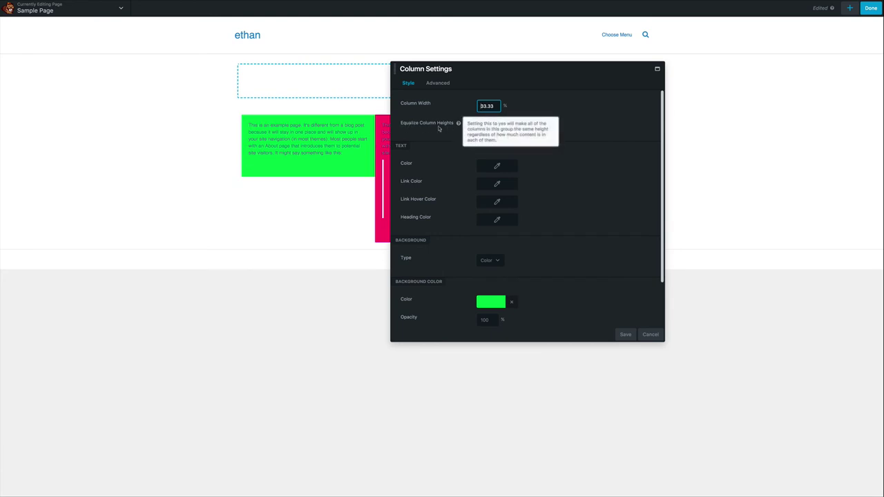
pyautogui.moveTo(505, 72); pyautogui.dragTo(653, 209)
pyautogui.click(641, 263)
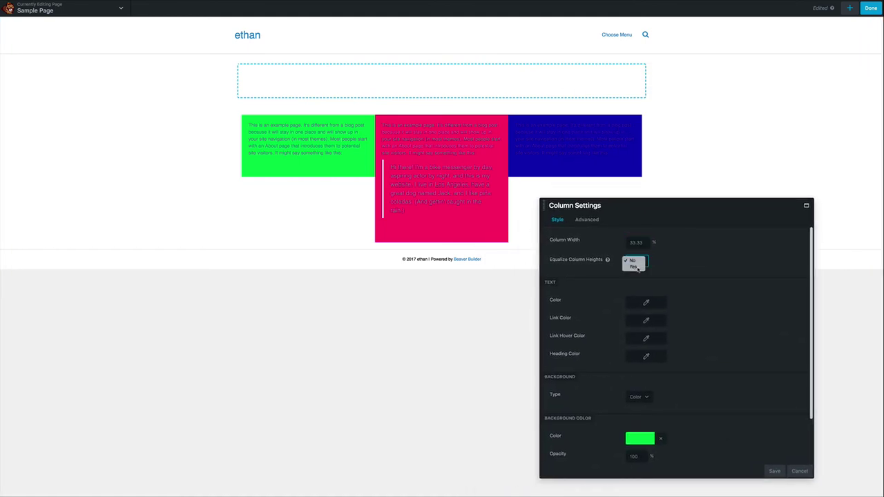
pyautogui.click(634, 269)
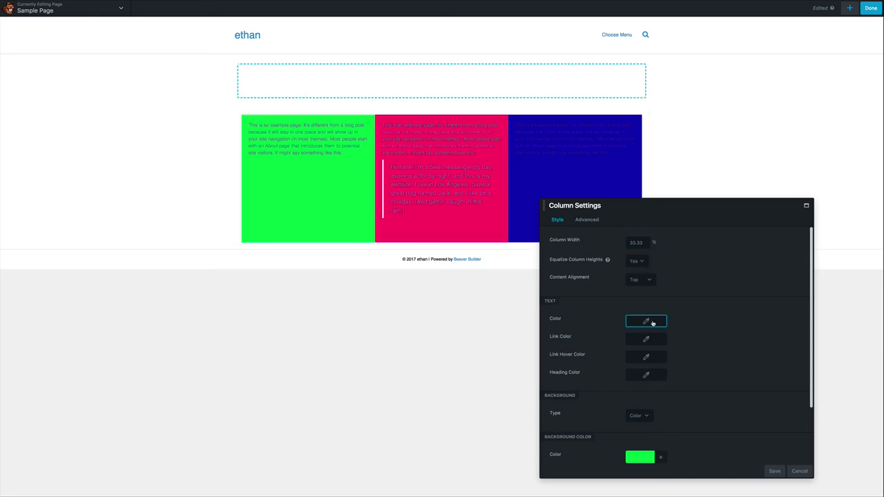
# Set the green column's text color to near-black #0a0000.
pyautogui.click(648, 322)
pyautogui.click(628, 405)
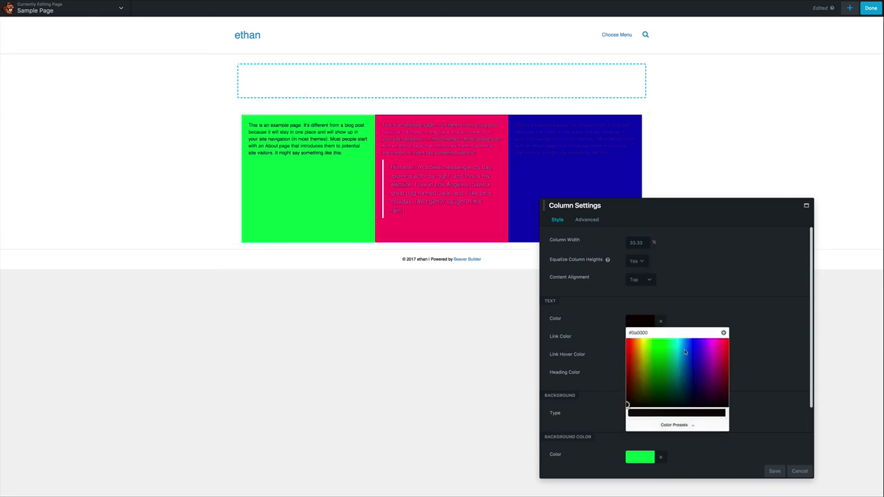
pyautogui.click(683, 316)
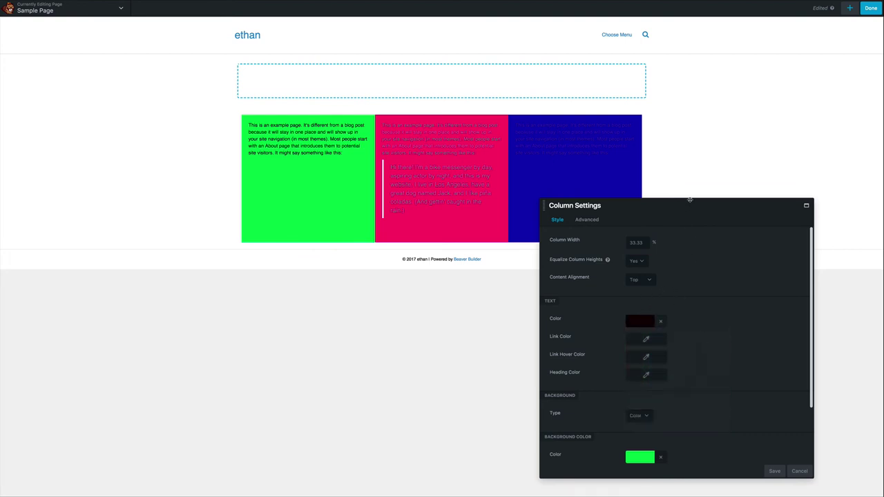
# Save the green column's settings and view the pink column's text module settings without changing them.
pyautogui.moveTo(690, 200); pyautogui.dragTo(712, 132)
pyautogui.click(798, 405)
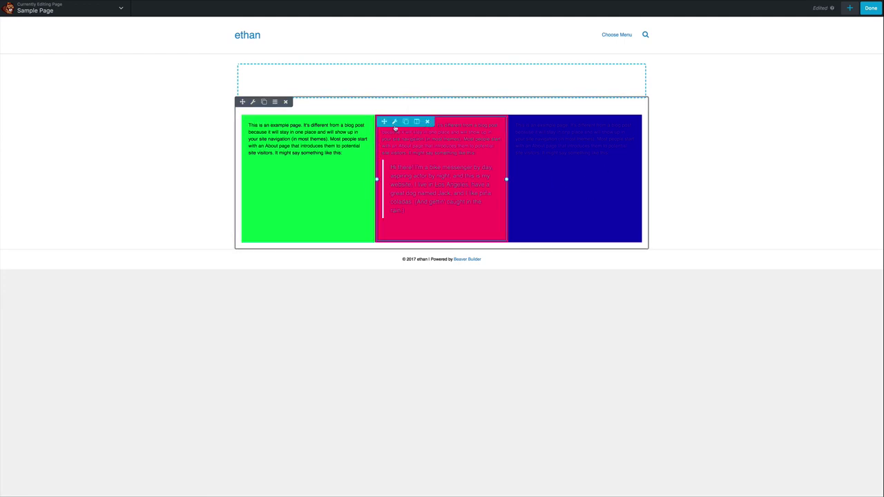
pyautogui.click(395, 122)
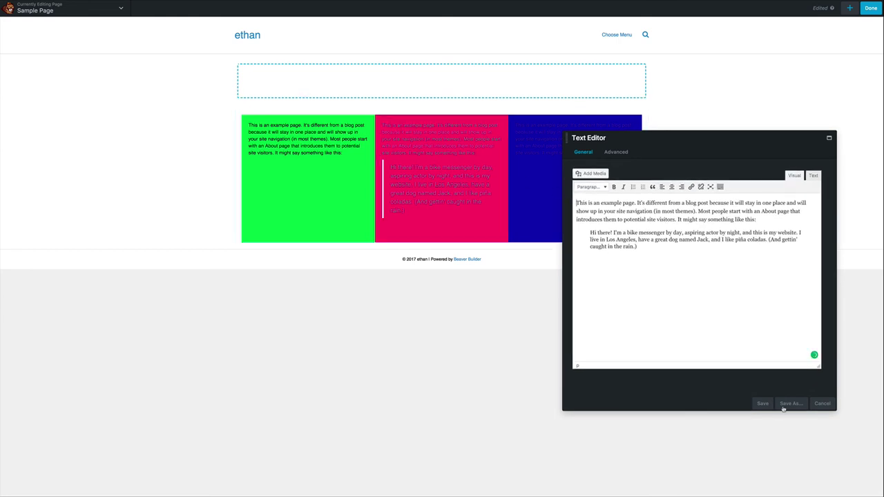
pyautogui.click(822, 403)
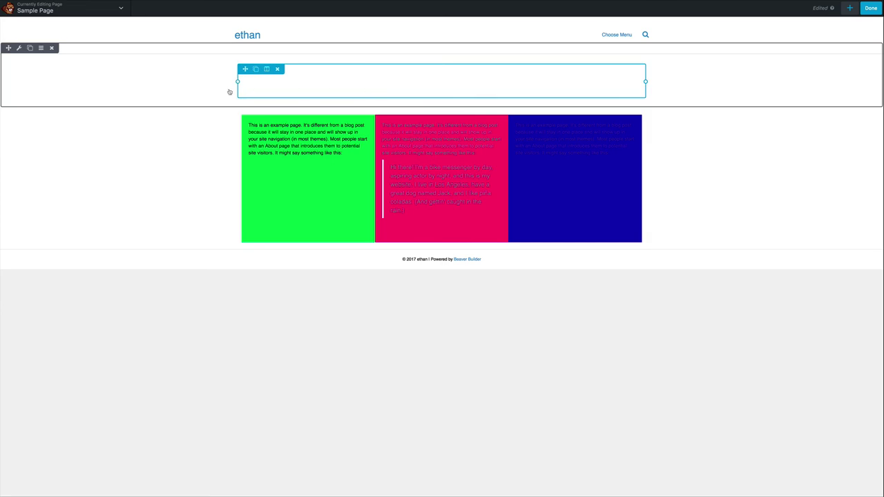
# Give the empty full-width row at the top of the page a solid blue background color and save its settings.
pyautogui.click(20, 48)
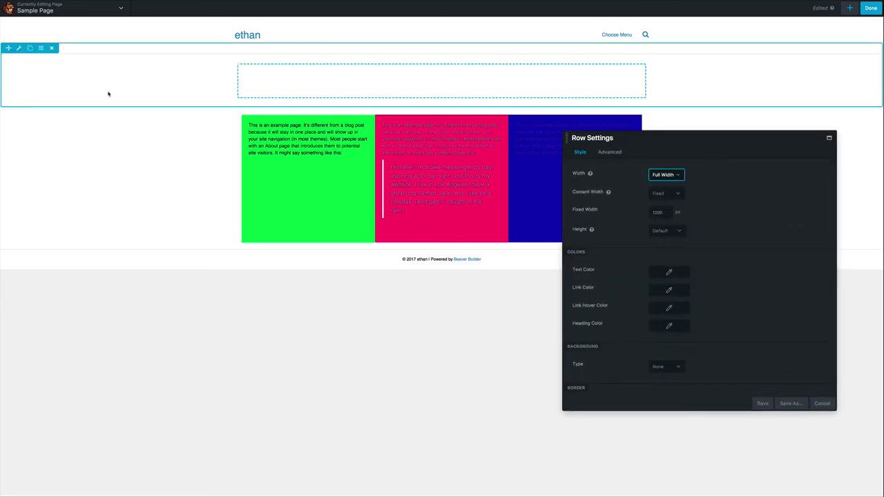
pyautogui.scroll(-1, 689, 322)
pyautogui.click(666, 339)
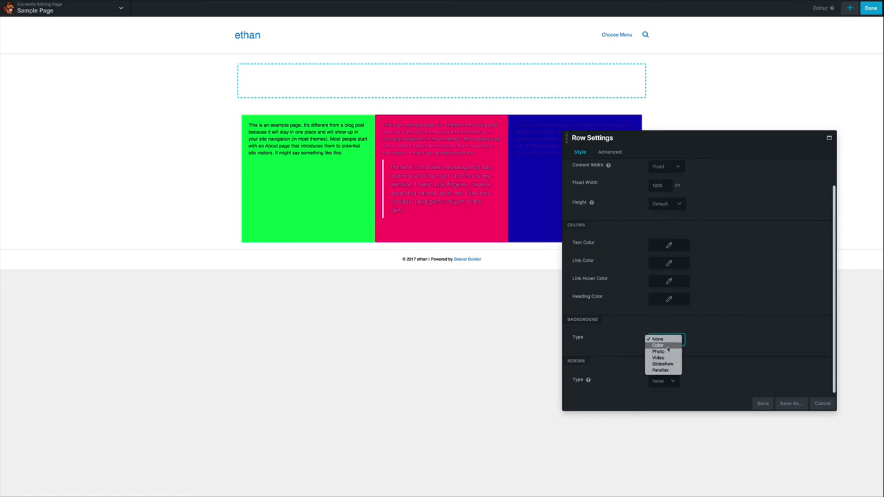
pyautogui.click(669, 348)
pyautogui.click(668, 382)
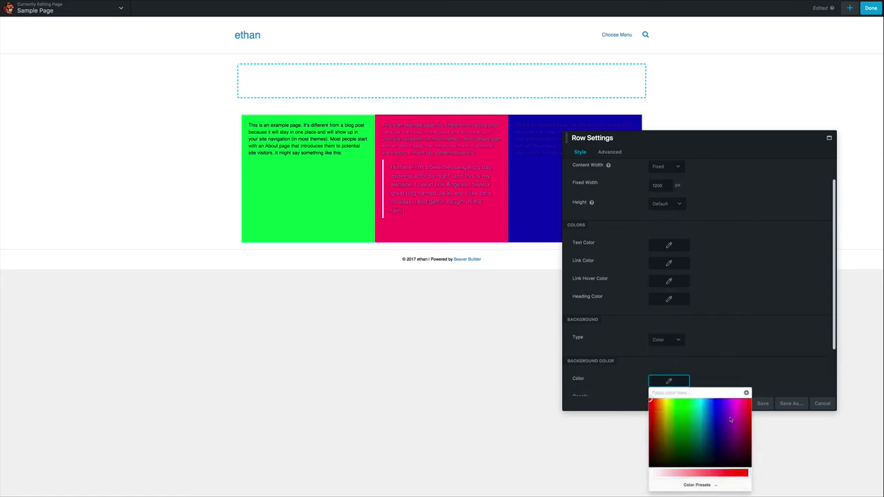
pyautogui.click(715, 415)
pyautogui.click(771, 407)
pyautogui.click(766, 406)
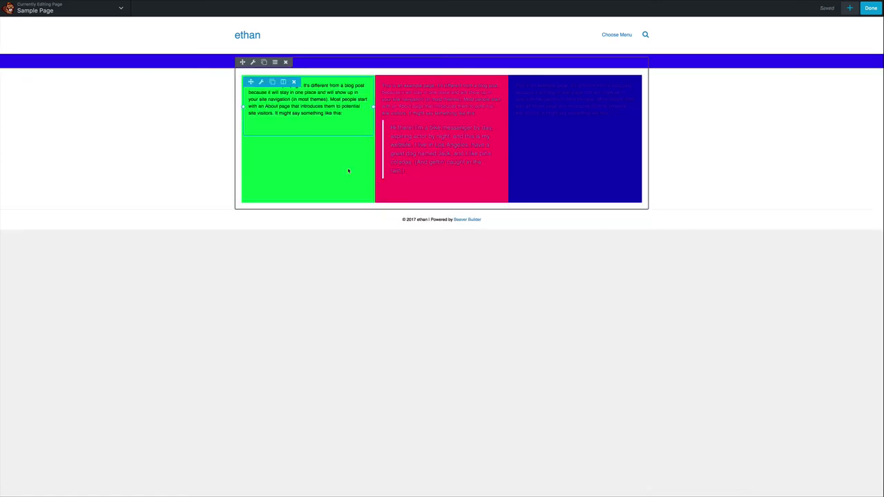
pyautogui.moveTo(301, 72); pyautogui.dragTo(304, 124)
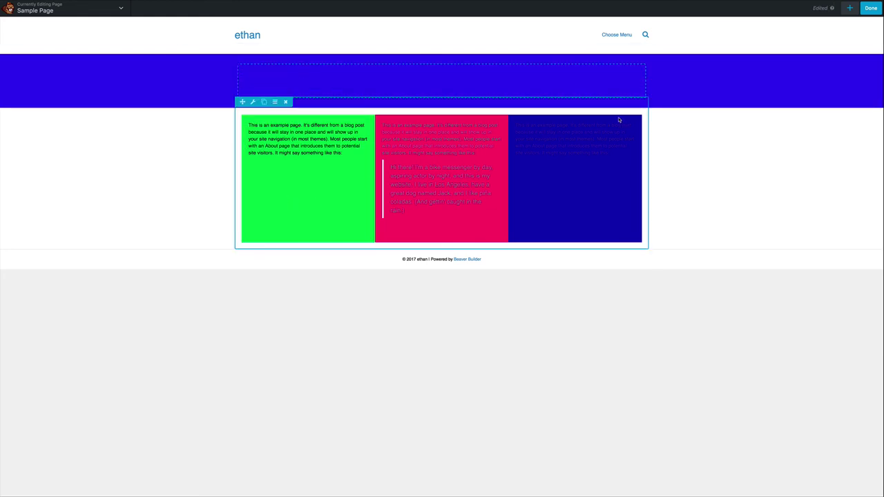
# Add a 4 Columns layout below the text in the green column, and narrow the green column in favor of the pink one.
pyautogui.click(850, 8)
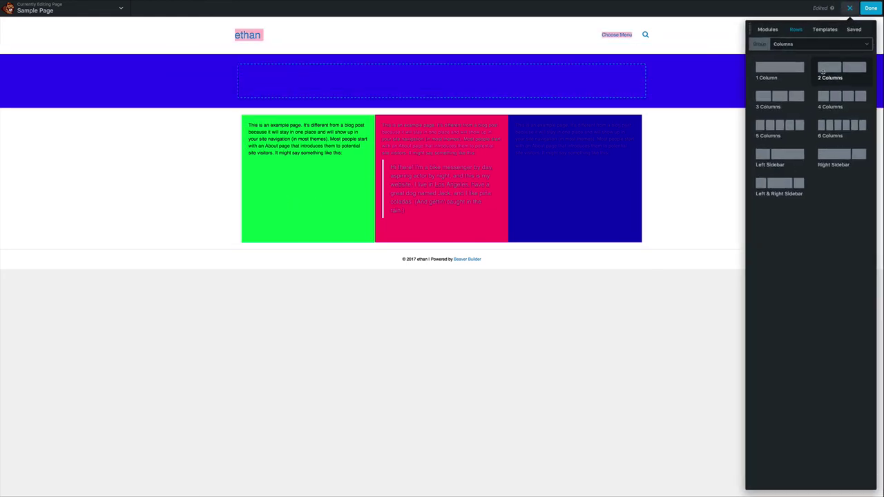
pyautogui.moveTo(848, 96); pyautogui.dragTo(324, 225)
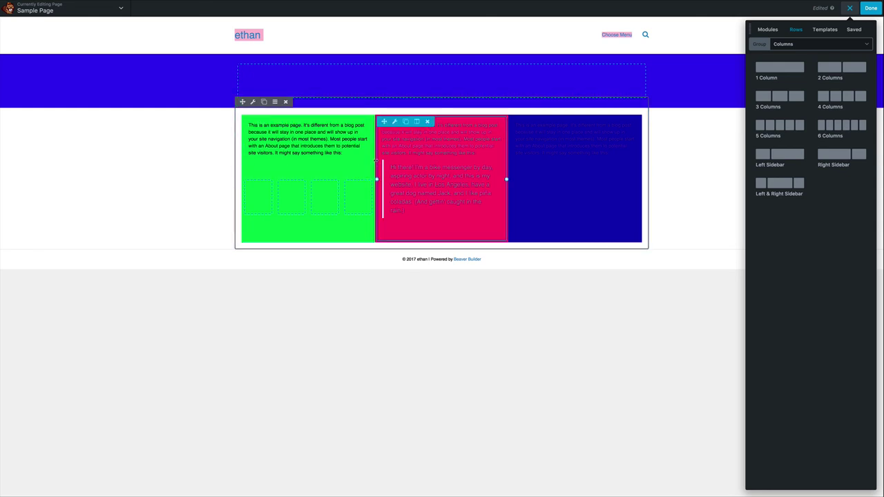
pyautogui.moveTo(371, 163); pyautogui.dragTo(324, 164)
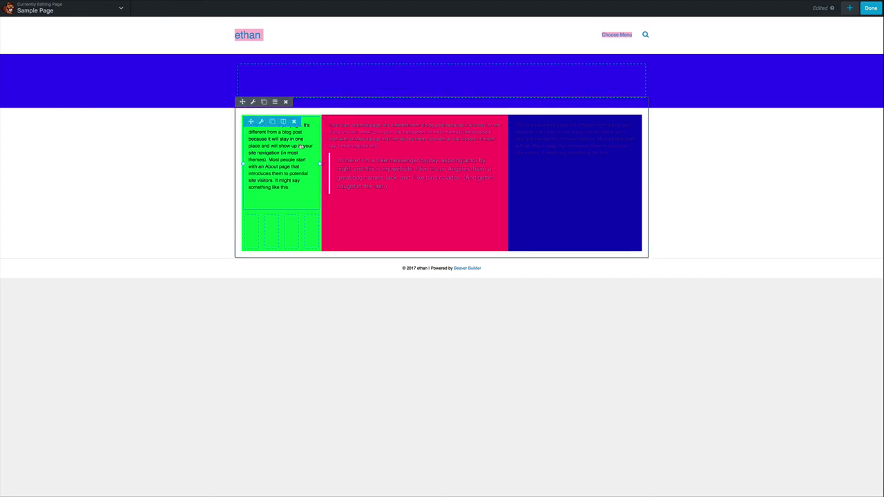
# Save the three-column row as a reusable, non-global row named Something, and save its row settings.
pyautogui.click(254, 102)
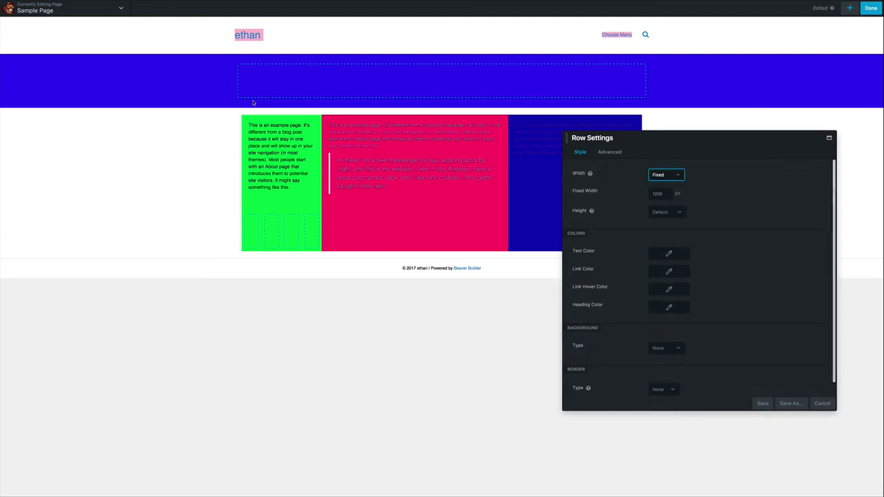
pyautogui.click(791, 404)
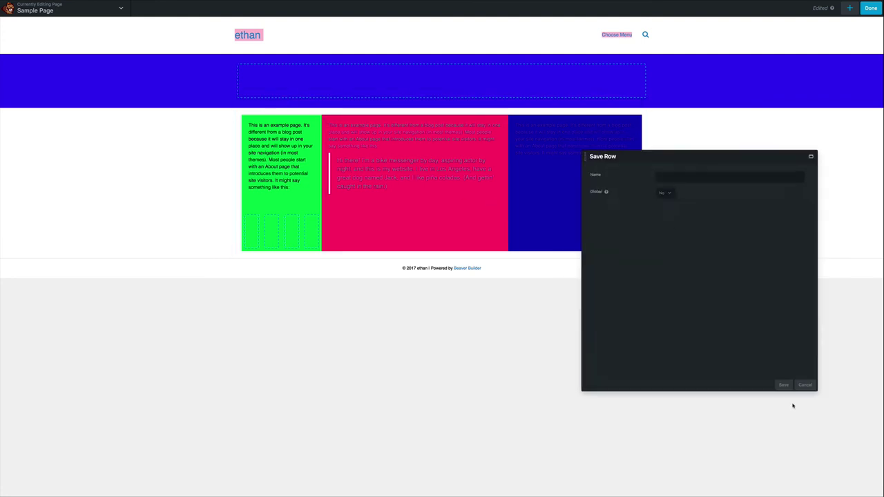
pyautogui.click(660, 161)
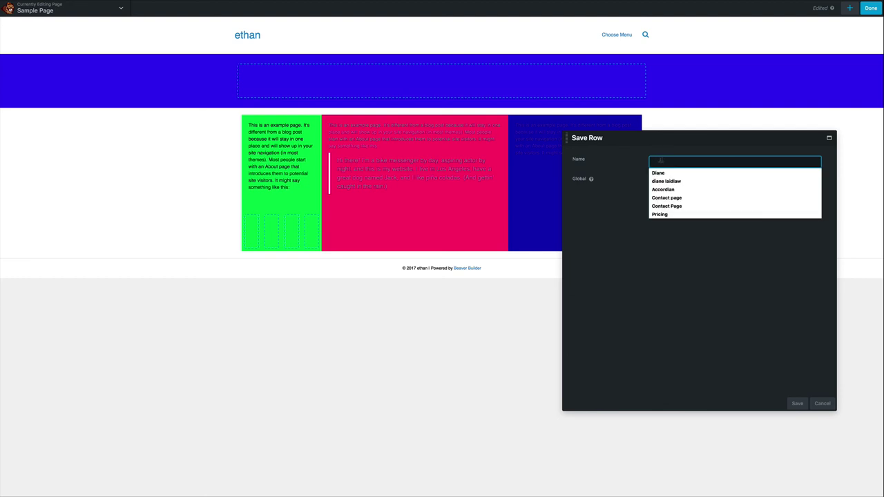
pyautogui.write('Something')
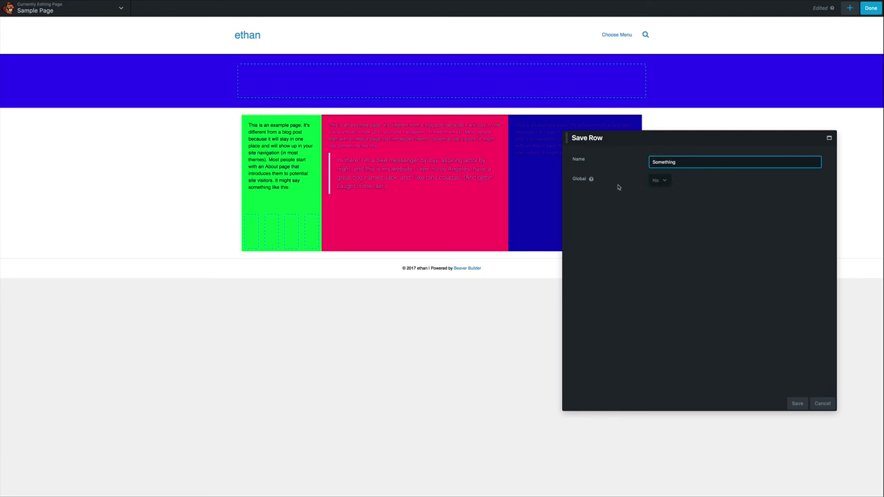
pyautogui.click(797, 404)
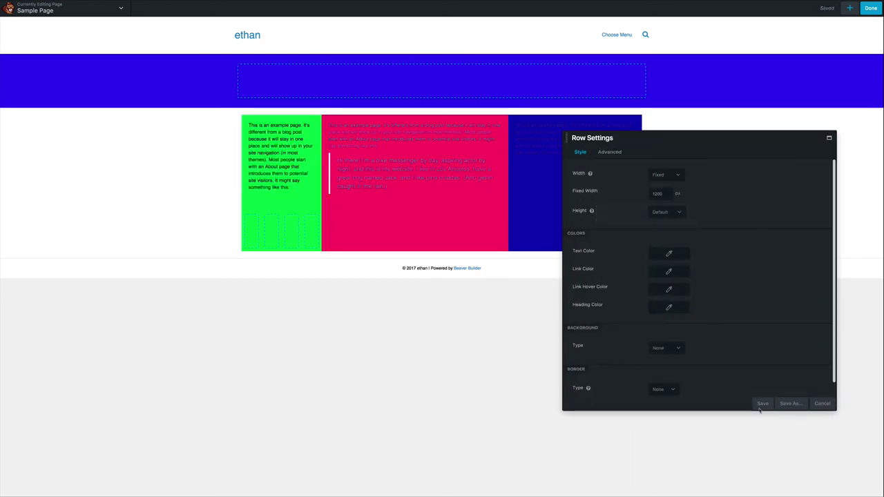
pyautogui.click(763, 403)
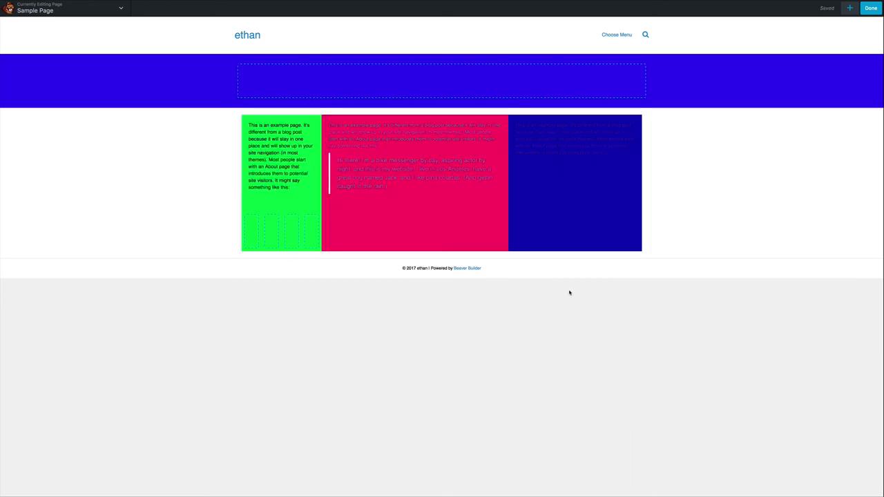
# Insert the saved row Something beneath the existing three-column row.
pyautogui.click(849, 8)
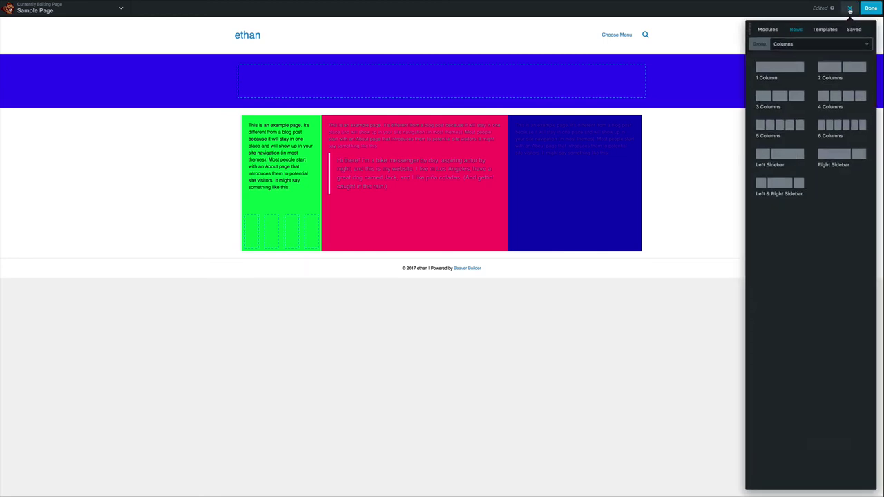
pyautogui.click(855, 31)
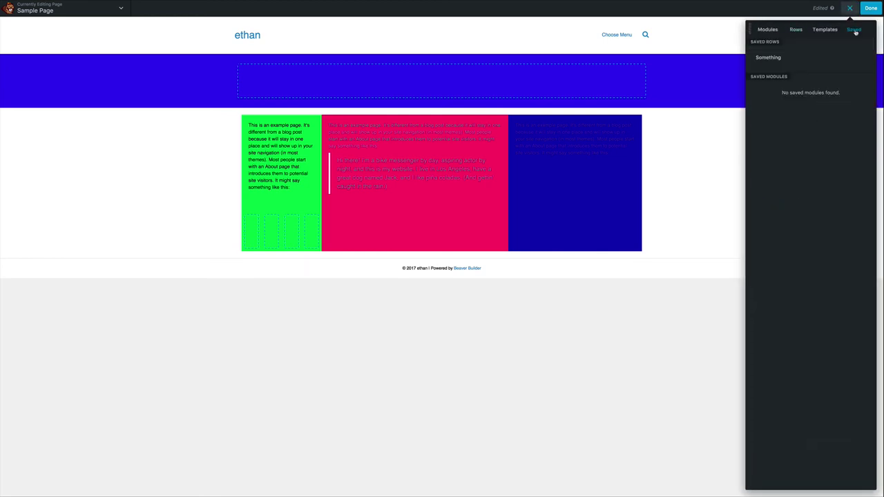
pyautogui.moveTo(771, 59); pyautogui.dragTo(362, 373)
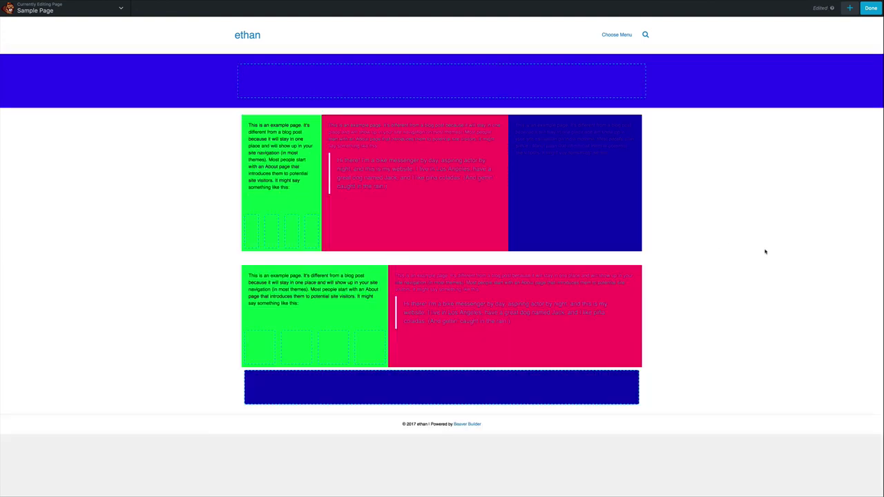
# Duplicate the original three-column row beneath the blue row.
pyautogui.moveTo(390, 187)
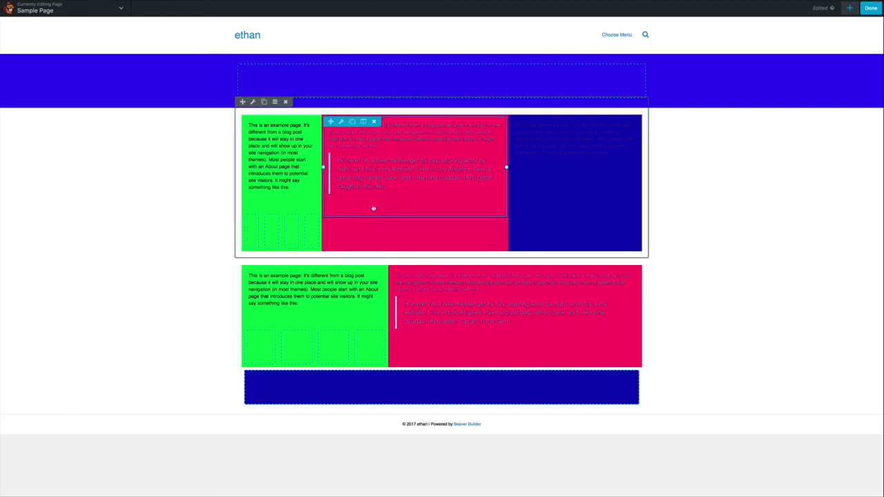
pyautogui.moveTo(267, 123)
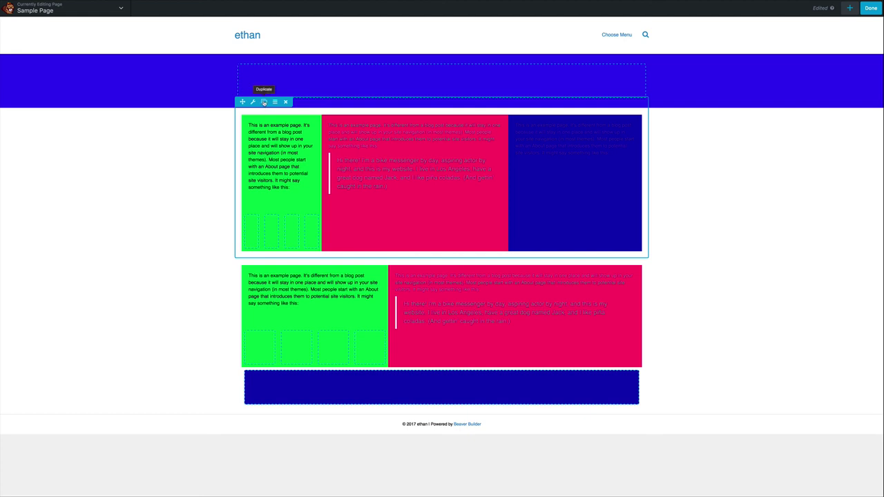
pyautogui.click(264, 103)
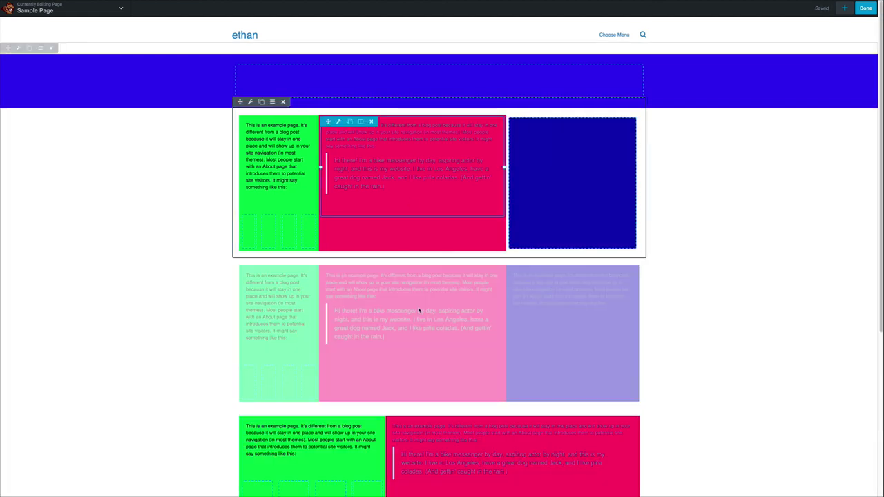
# Delete the original three-column row directly beneath the blue row and confirm the deletion.
pyautogui.scroll(-1, 419, 311)
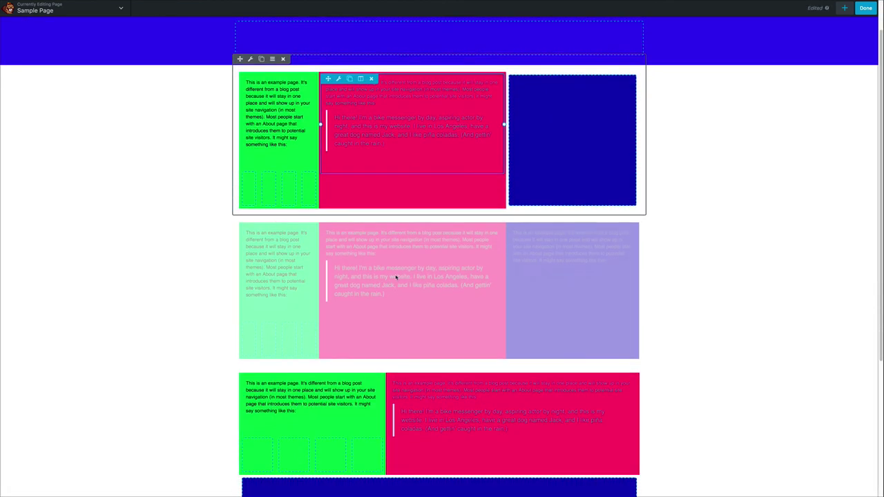
pyautogui.scroll(1, 380, 261)
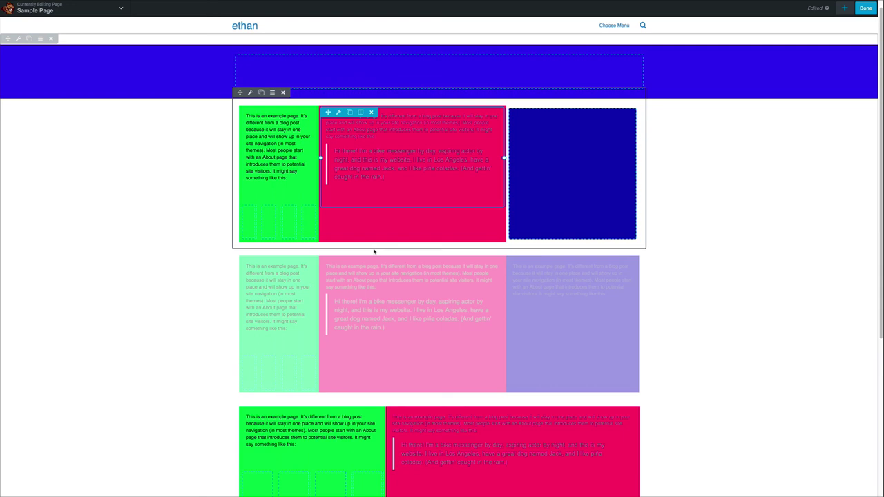
pyautogui.scroll(-5, 377, 246)
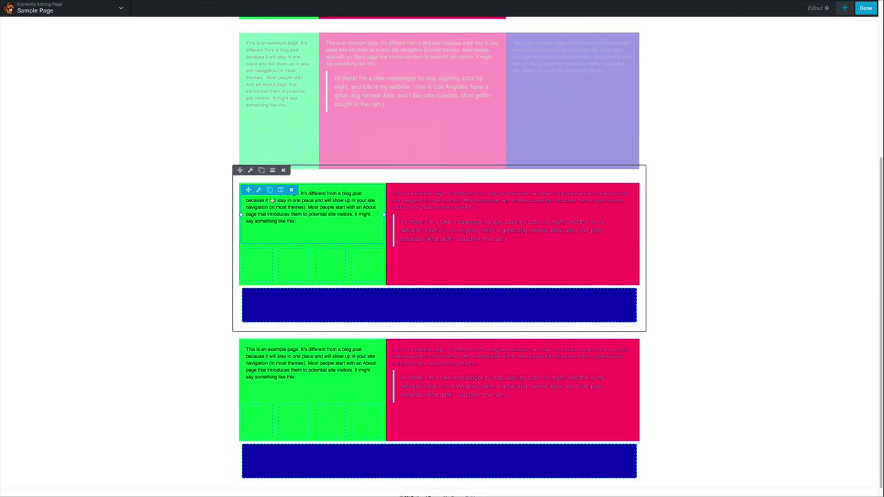
pyautogui.scroll(3, 463, 242)
pyautogui.scroll(2, 825, 73)
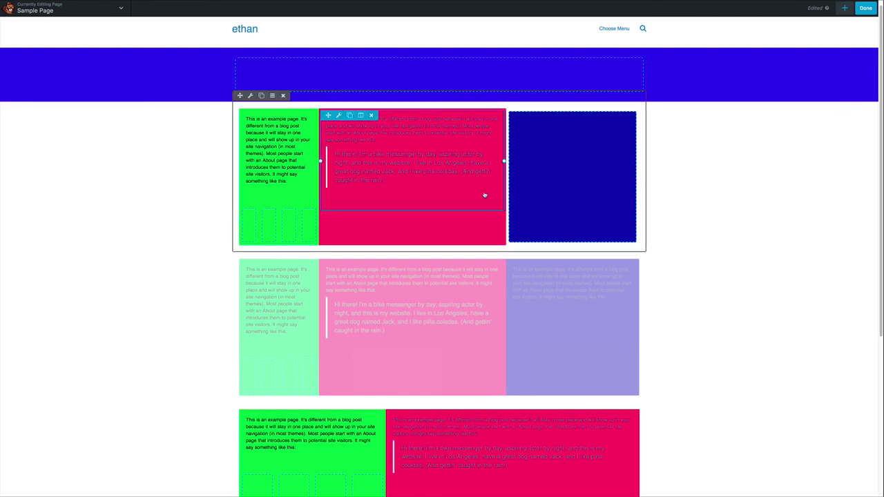
pyautogui.click(281, 95)
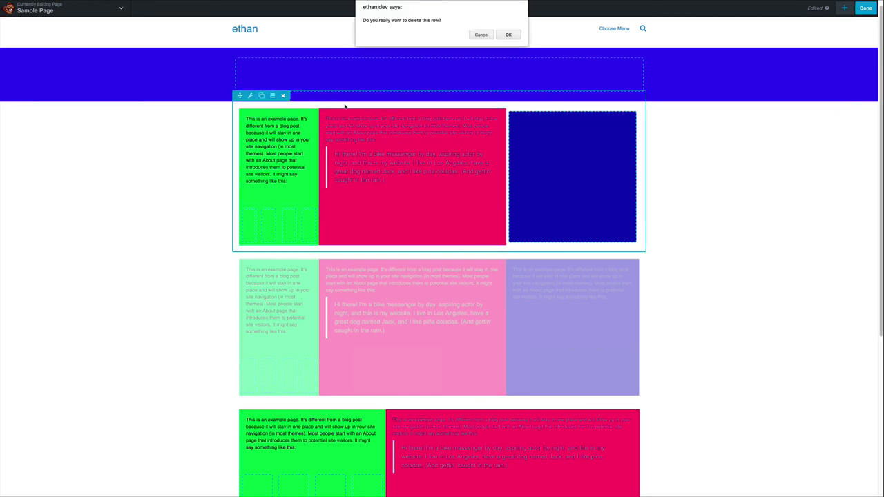
pyautogui.click(509, 33)
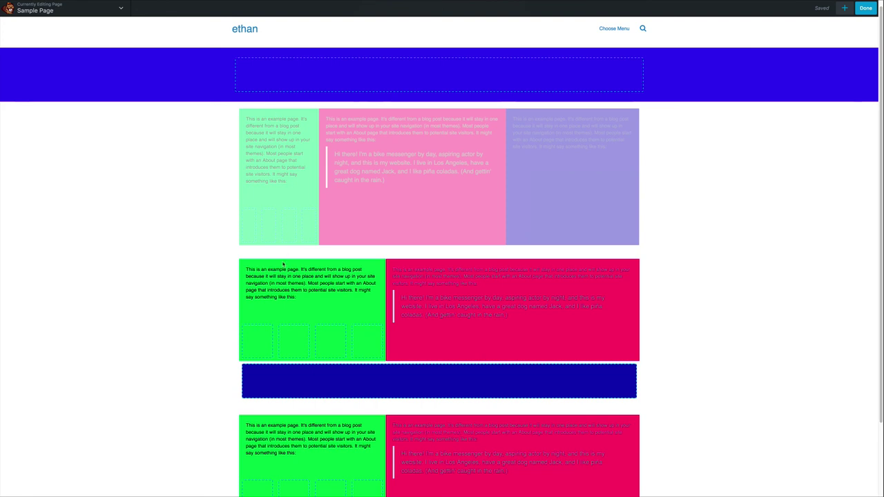
# Remove the green and pink row directly beneath the faded three-column row.
pyautogui.moveTo(284, 247)
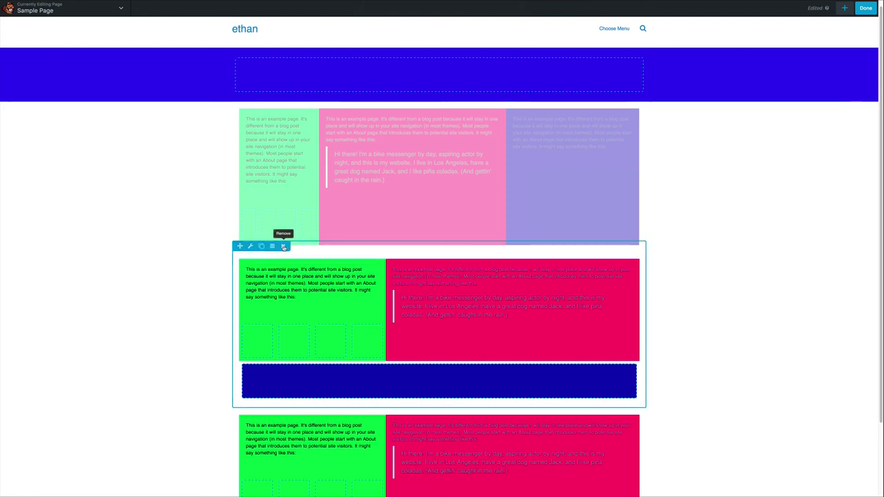